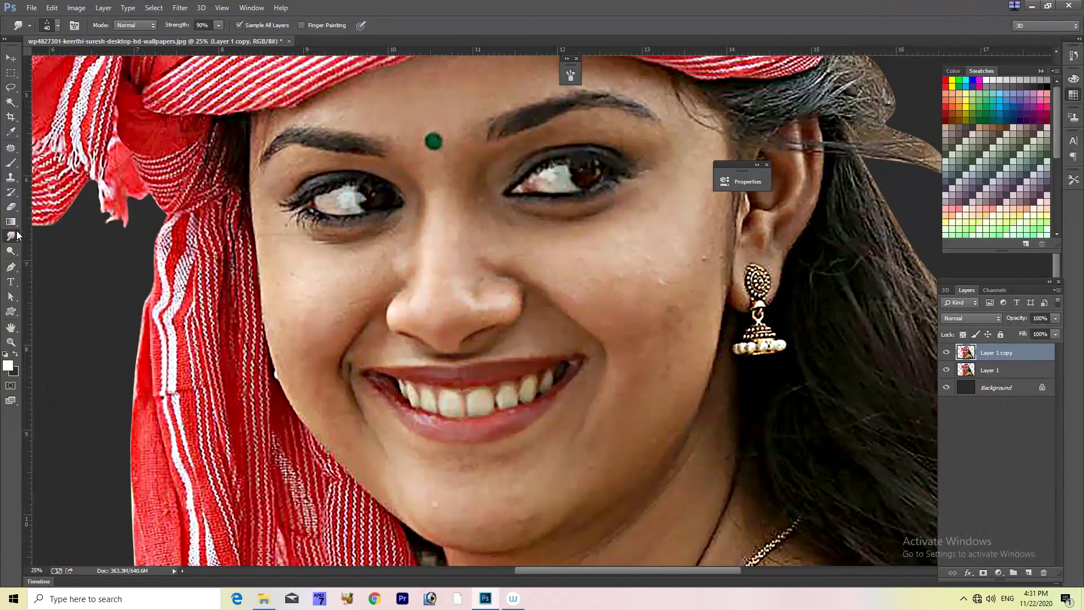
# Open the Smudge tool's brush tip list.
pyautogui.click(48, 26)
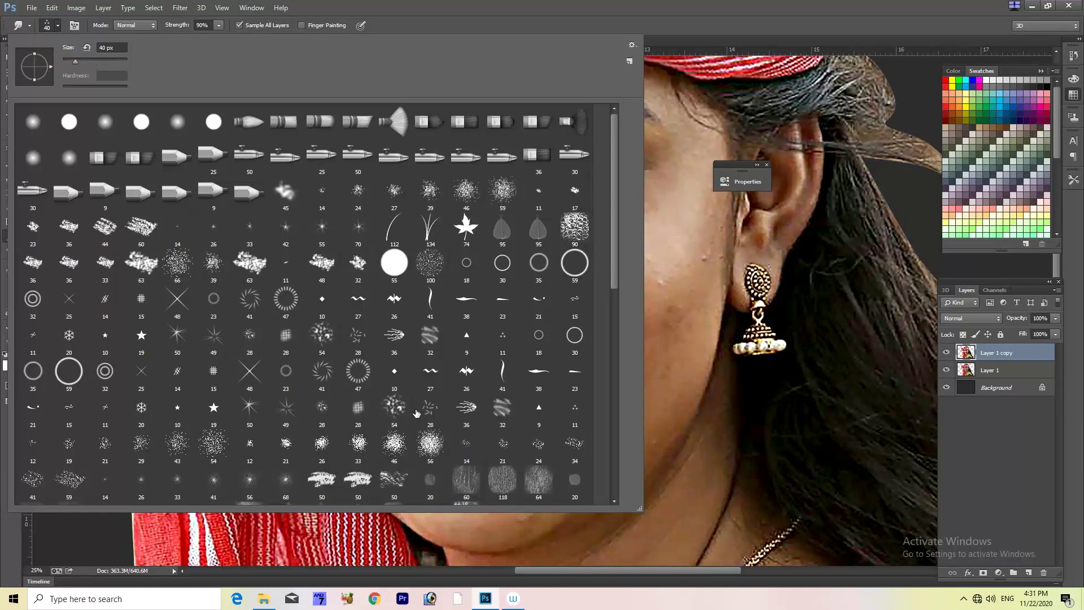
# Scroll the brush preset list and pick a new tip for the smudge brush.
pyautogui.scroll(-2, 416, 413)
pyautogui.scroll(-2, 400, 421)
pyautogui.scroll(-1, 383, 429)
pyautogui.scroll(-2, 367, 437)
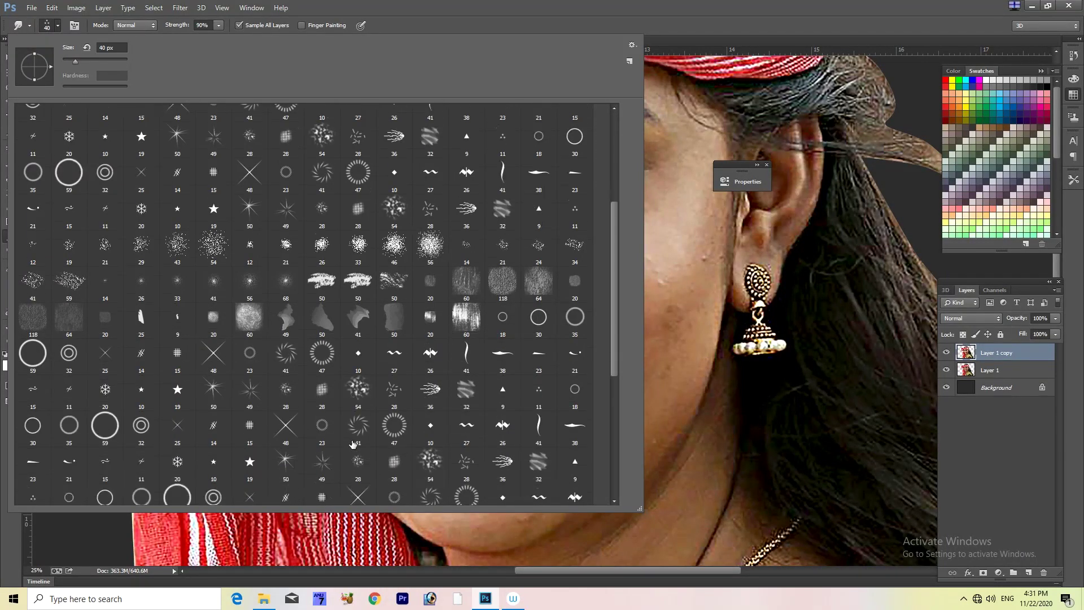
pyautogui.scroll(-1, 441, 378)
pyautogui.scroll(-2, 367, 396)
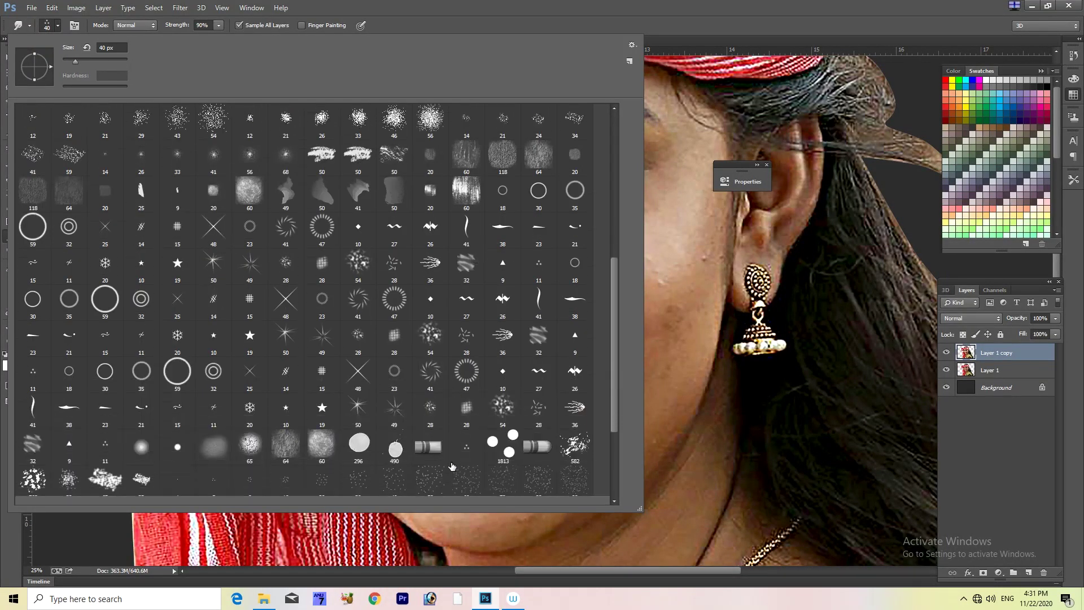
pyautogui.scroll(-2, 294, 406)
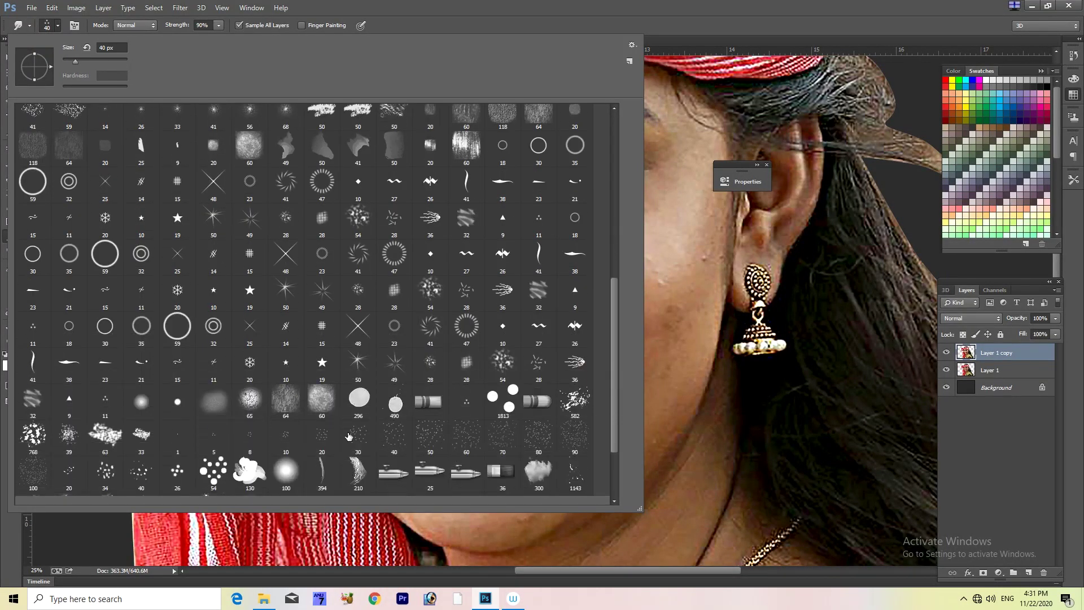
pyautogui.doubleClick(218, 411)
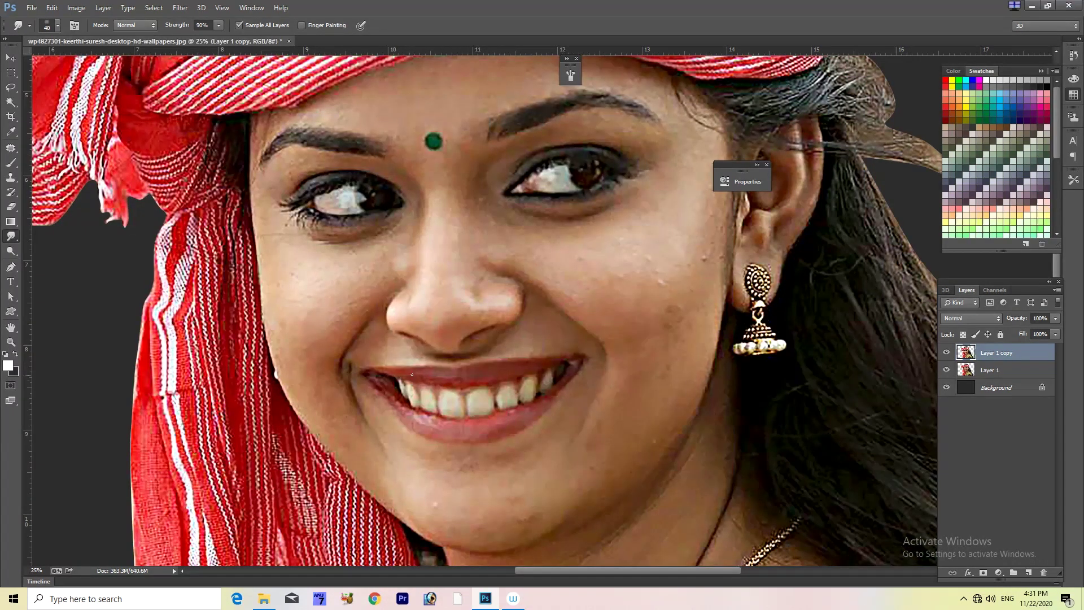
# Bring the eye and nose area into view and raise the brush size to 300 px.
pyautogui.scroll(2, 412, 374)
pyautogui.scroll(1, 411, 374)
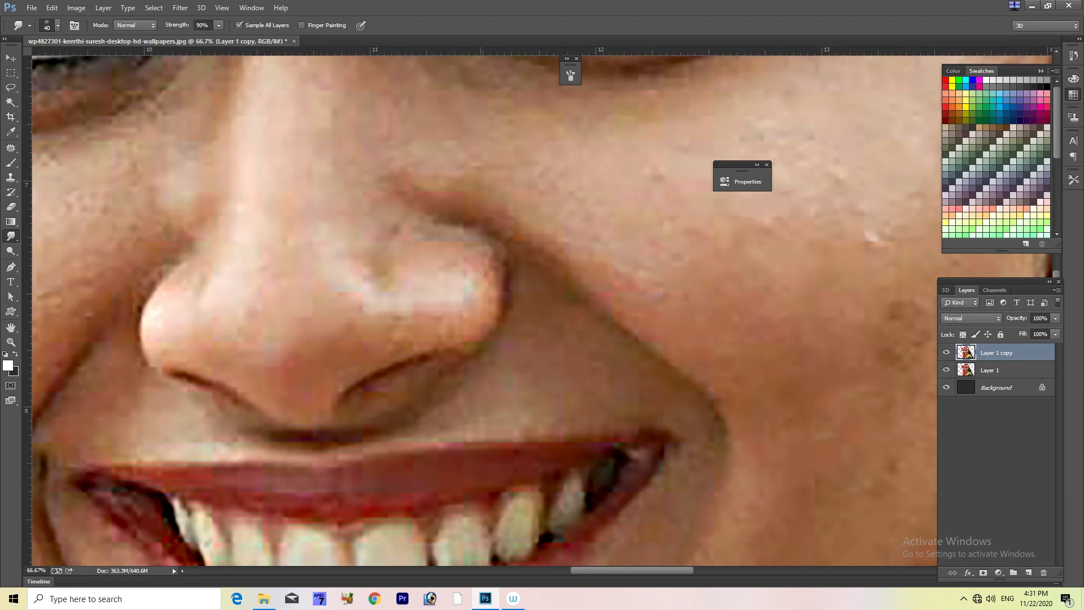
pyautogui.moveTo(403, 328); pyautogui.dragTo(472, 363)
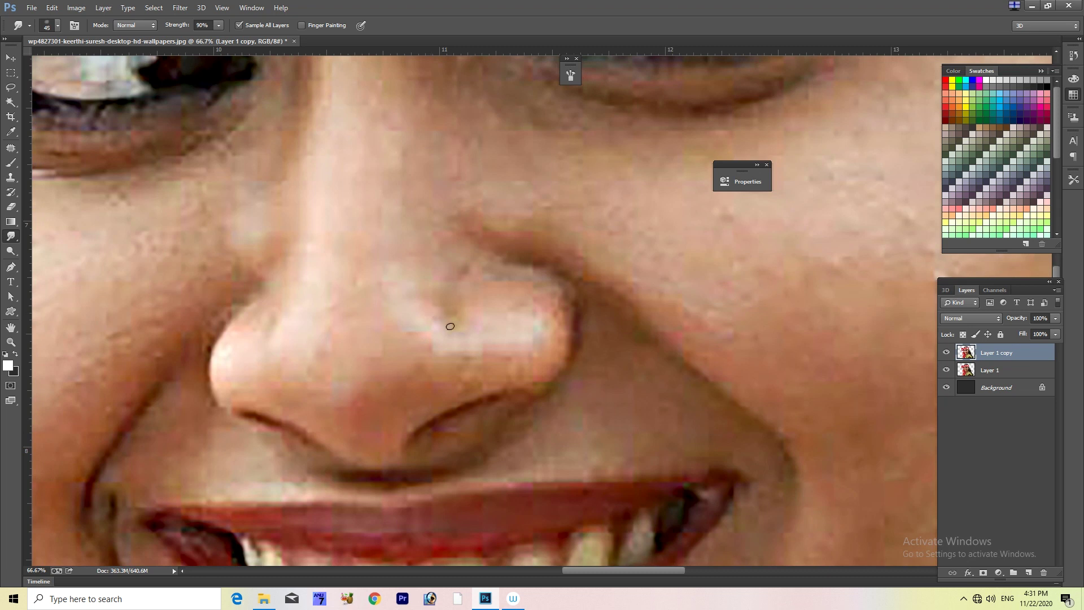
pyautogui.press(']')
pyautogui.press(']')
pyautogui.press(']')
# Add an empty Layer 2 and set the smudge brush to 200 px at 45% strength.
pyautogui.click(1028, 571)
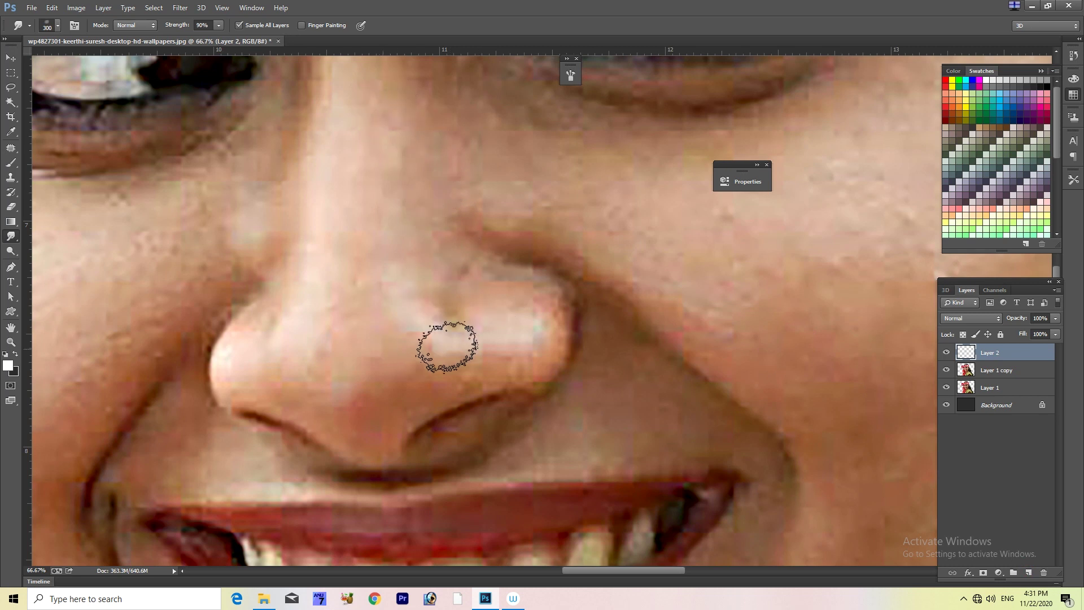
pyautogui.press('[')
pyautogui.press('[')
pyautogui.write('45')
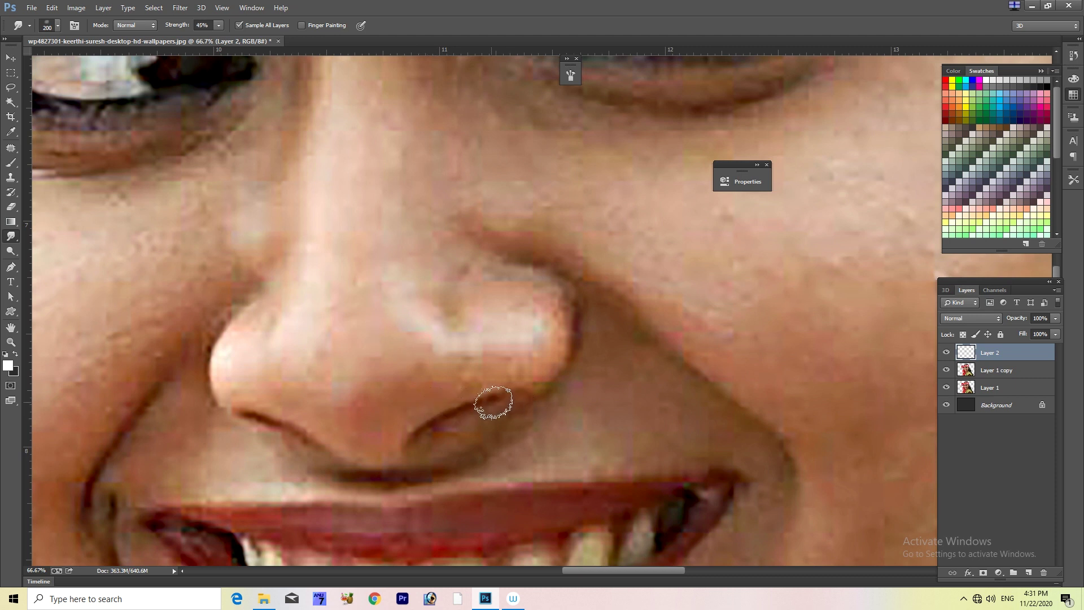
pyautogui.press('4')
pyautogui.press('5')
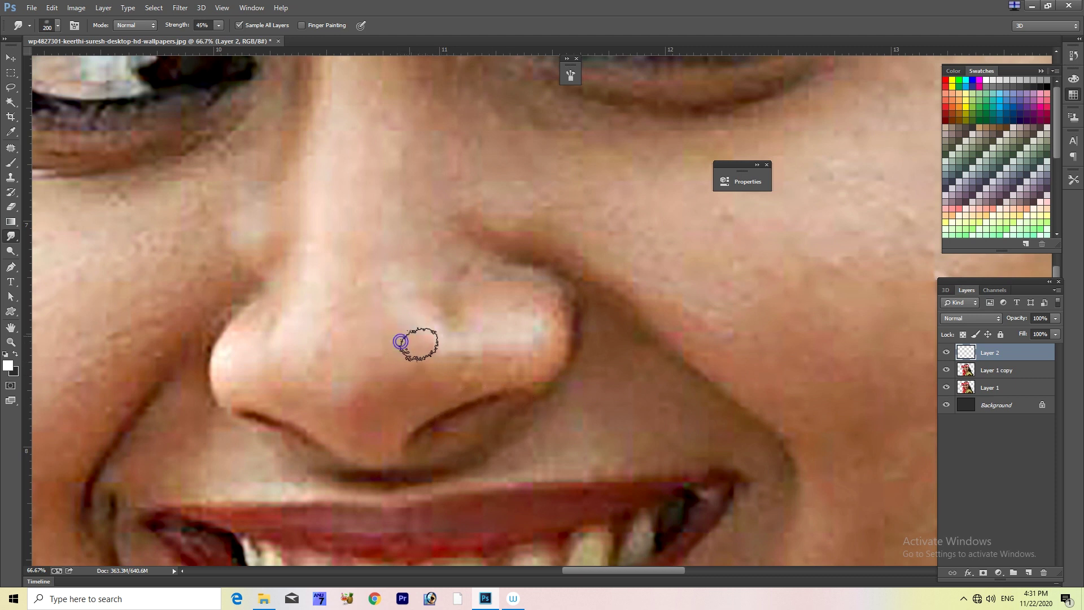
# Smudge across the nose and its tip, shrinking the brush to 175 px.
pyautogui.moveTo(435, 380); pyautogui.dragTo(467, 372)
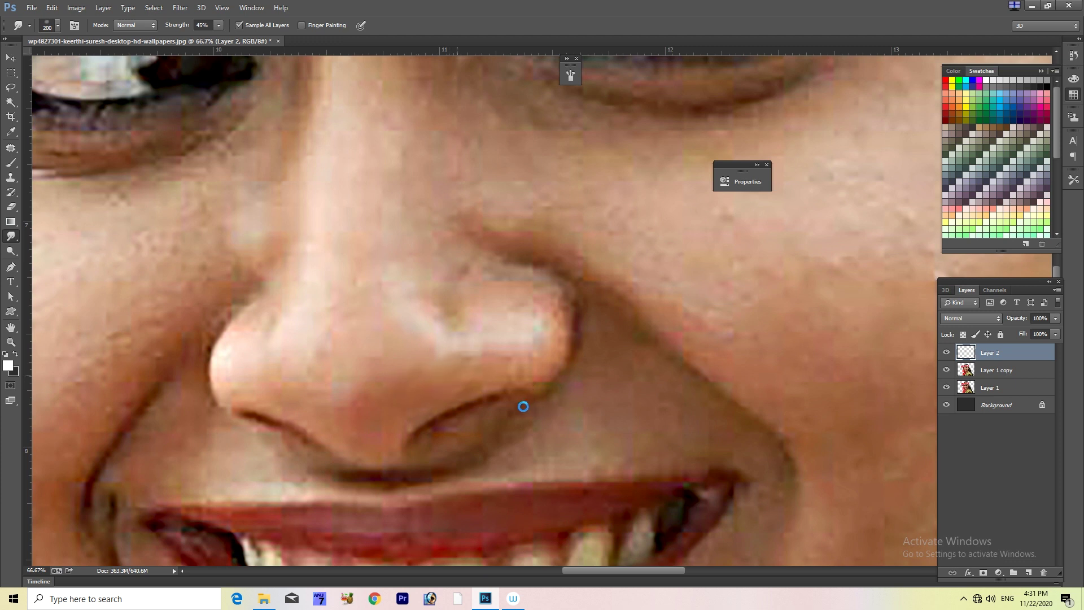
pyautogui.moveTo(373, 355); pyautogui.dragTo(445, 399)
pyautogui.click(366, 389)
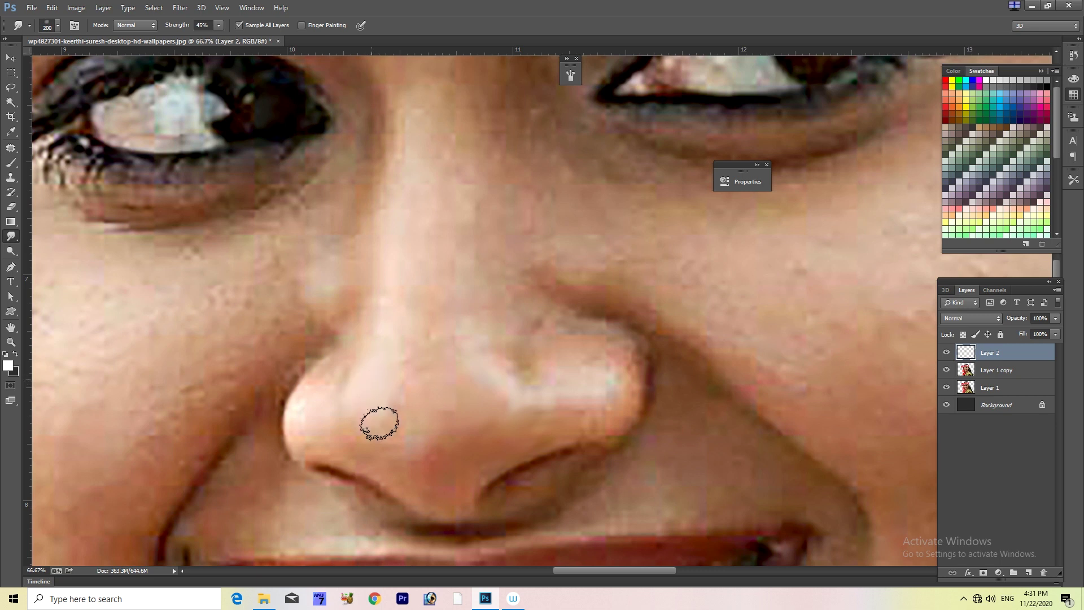
pyautogui.click(451, 433)
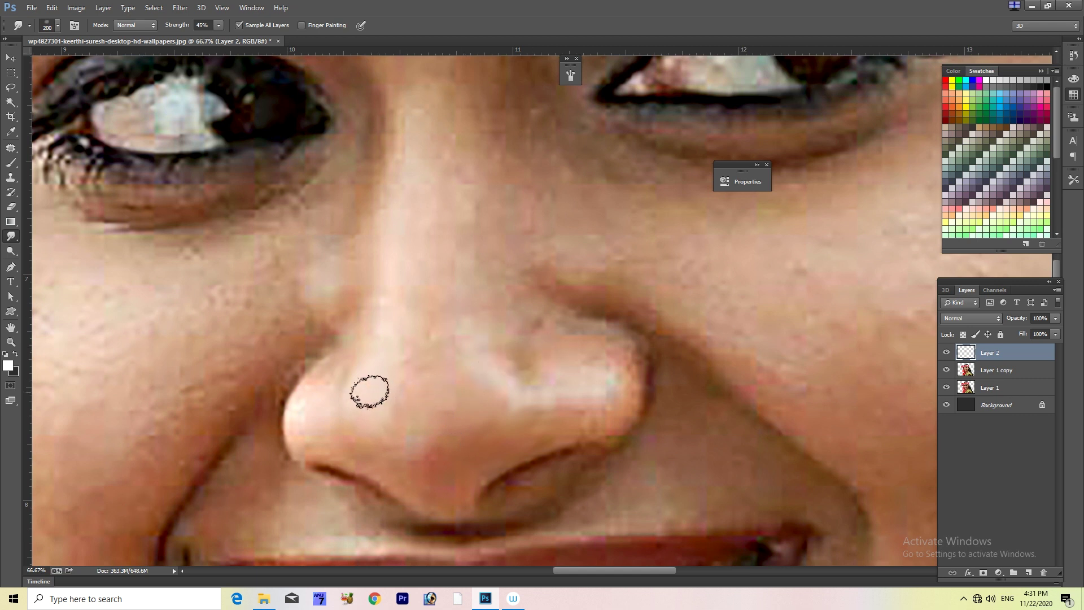
pyautogui.press('[')
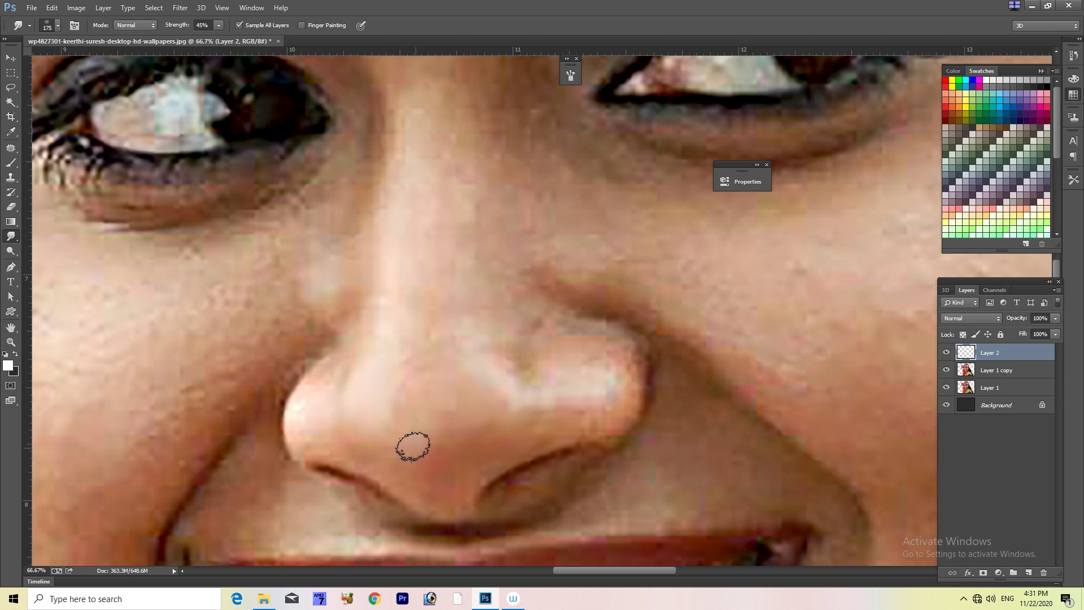
pyautogui.click(375, 422)
# Smooth the skin down and over the nose with further smudge strokes.
pyautogui.scroll(-2, 467, 433)
pyautogui.scroll(-1, 485, 418)
pyautogui.scroll(-1, 508, 406)
pyautogui.scroll(4, 539, 395)
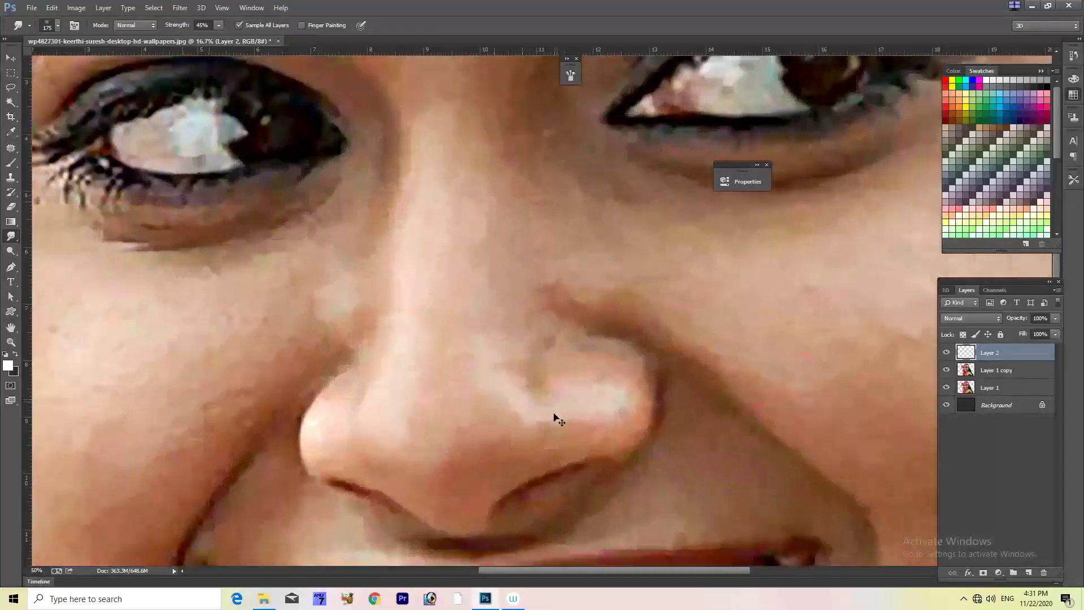
pyautogui.moveTo(492, 389); pyautogui.dragTo(528, 421)
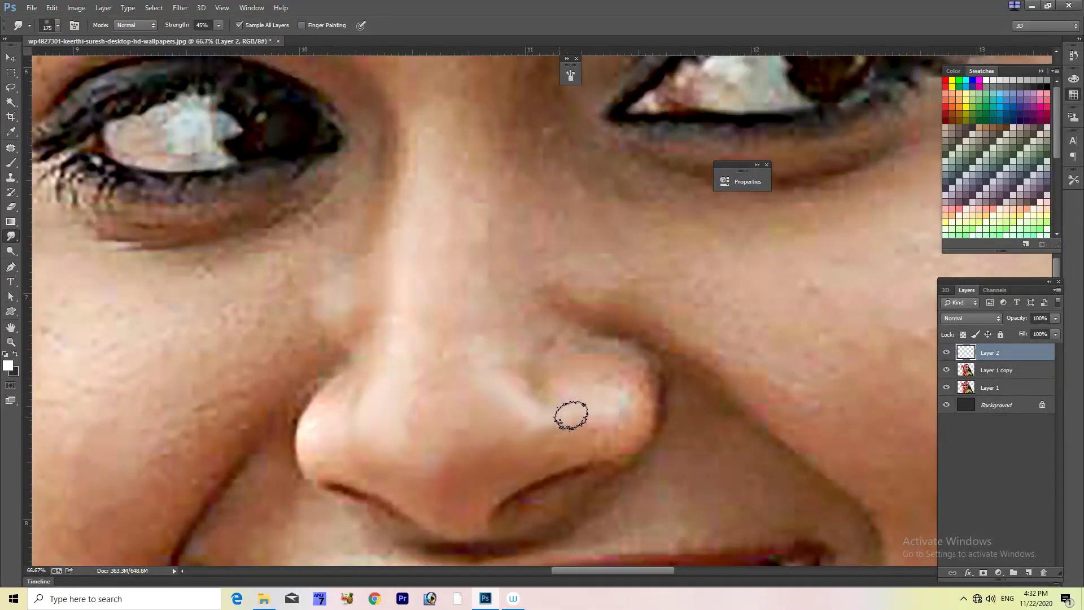
pyautogui.moveTo(571, 410)
pyautogui.mouseDown()
pyautogui.moveTo(567, 392)
pyautogui.moveTo(608, 409)
pyautogui.mouseUp()
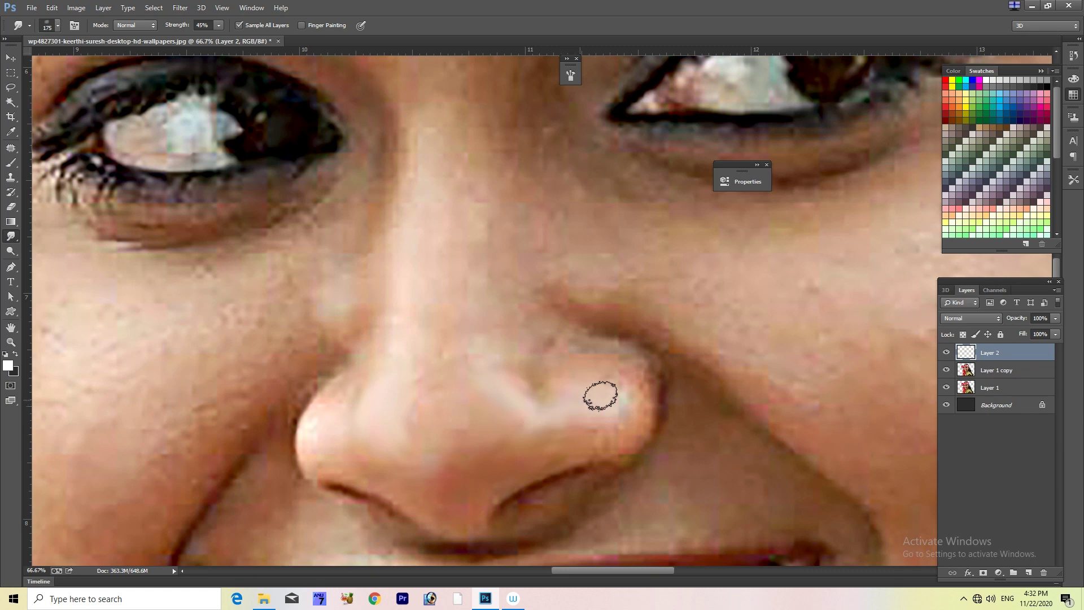
pyautogui.moveTo(607, 411); pyautogui.dragTo(619, 391)
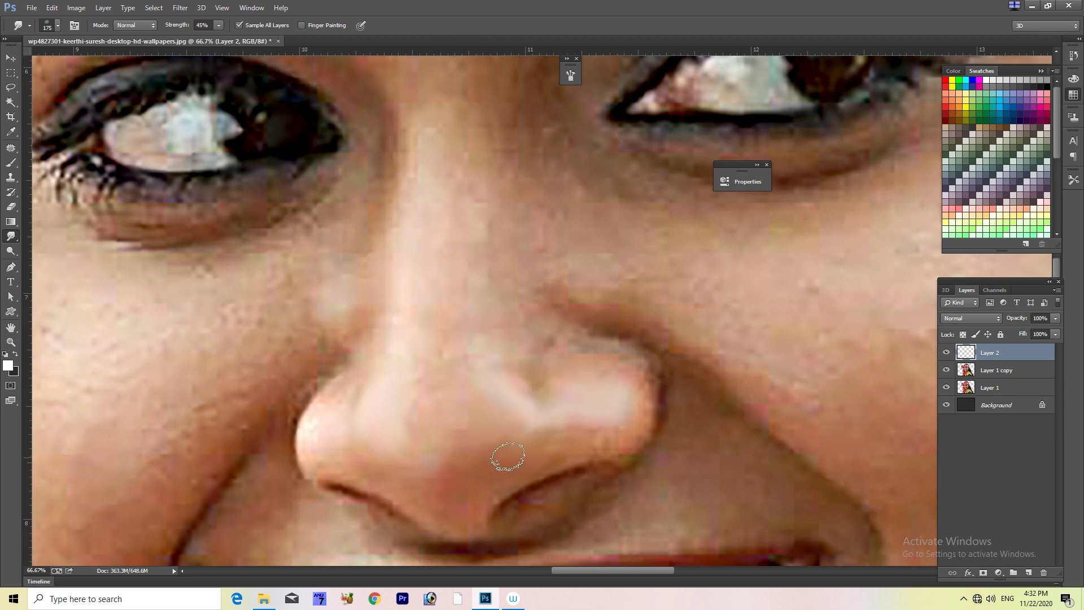
# Smudge the nose tip upward and smooth the skin along the nostril.
pyautogui.moveTo(372, 439); pyautogui.dragTo(361, 343)
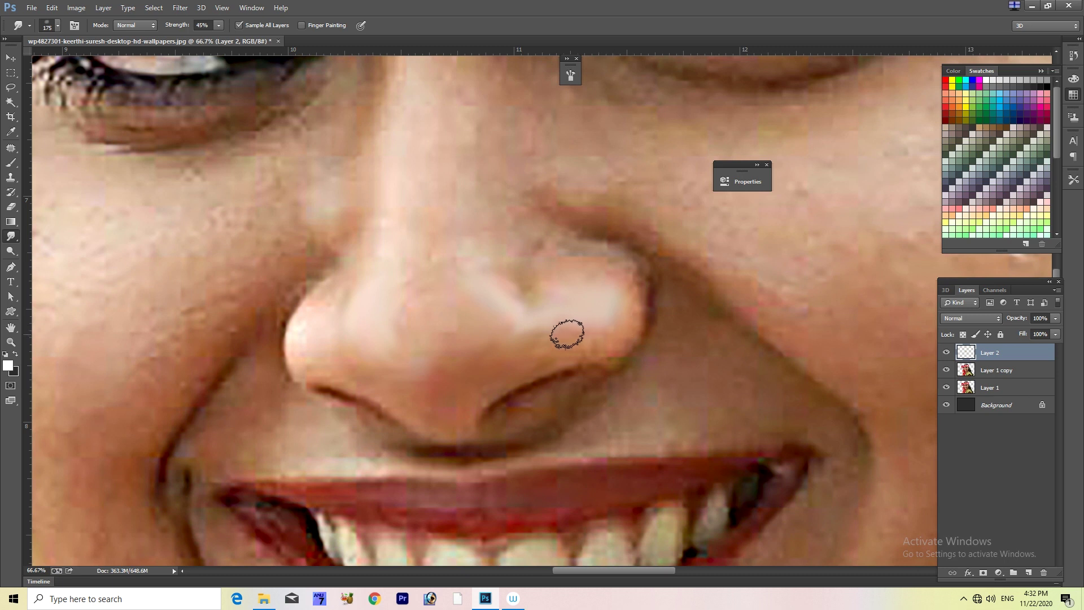
pyautogui.moveTo(622, 326); pyautogui.dragTo(627, 317)
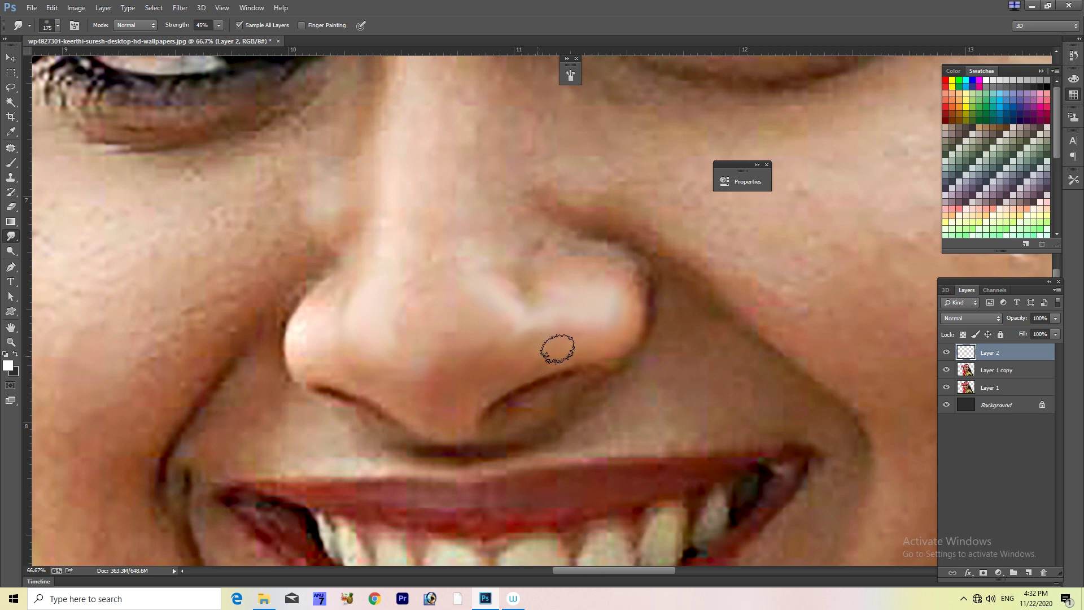
pyautogui.moveTo(523, 371); pyautogui.dragTo(496, 385)
pyautogui.moveTo(451, 378); pyautogui.dragTo(457, 444)
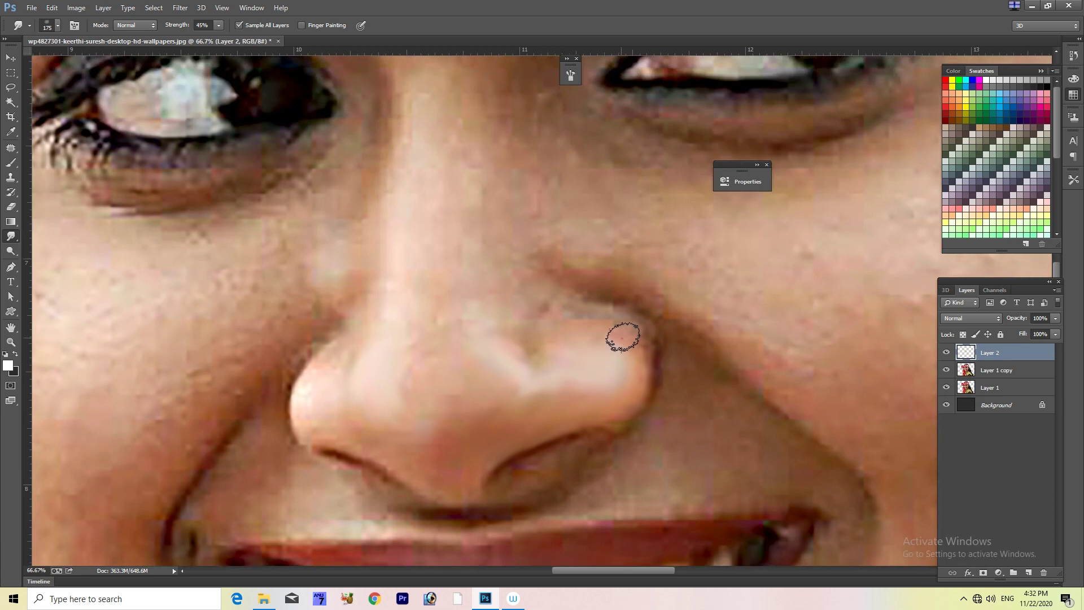
pyautogui.moveTo(622, 330); pyautogui.dragTo(633, 345)
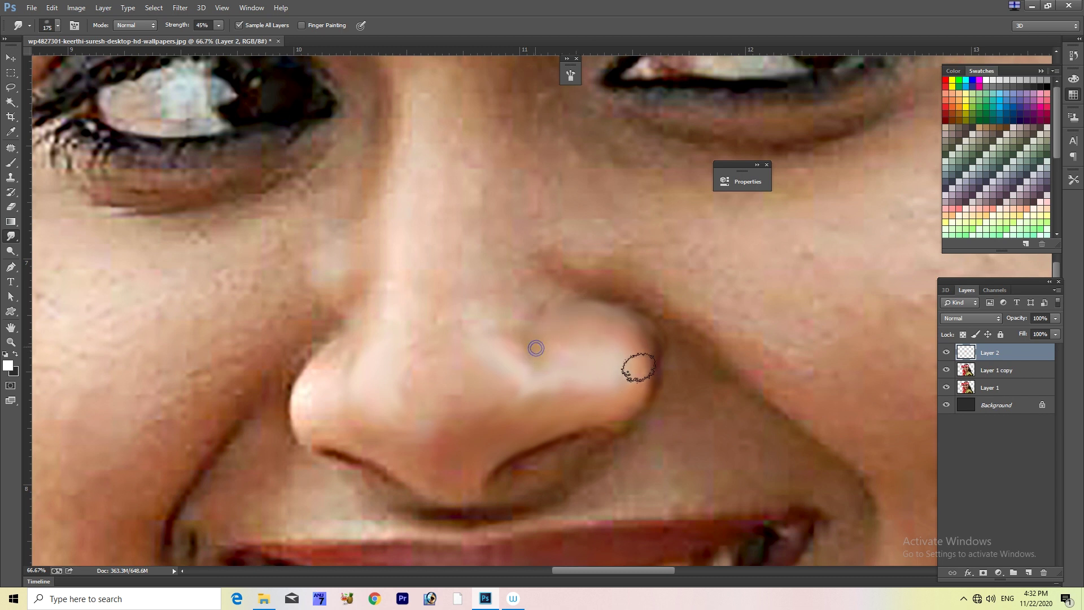
pyautogui.scroll(-2, 537, 373)
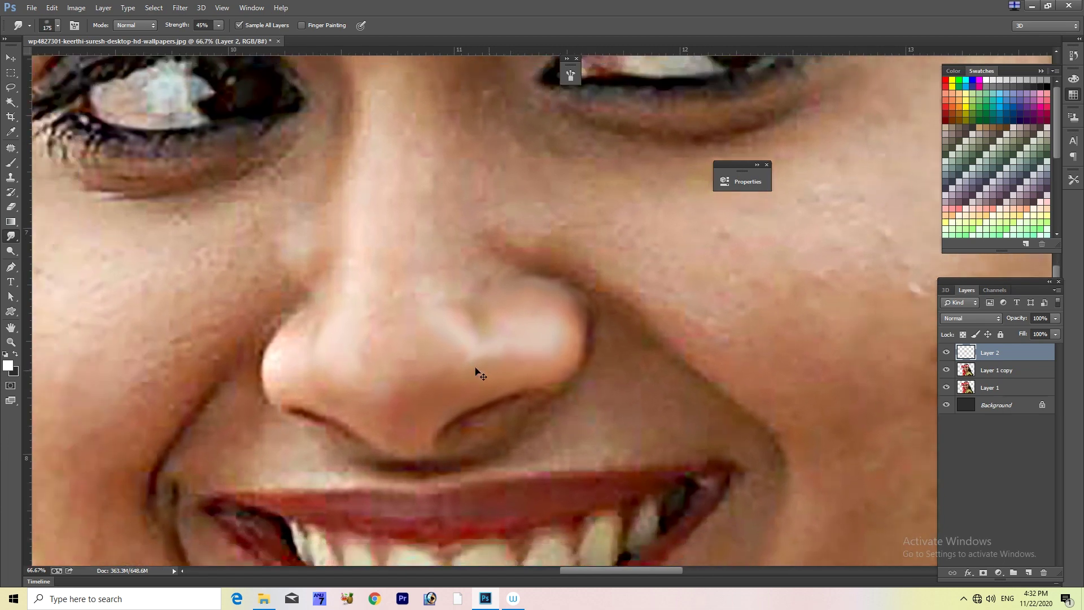
pyautogui.scroll(-1, 435, 239)
pyautogui.scroll(-1, 600, 387)
pyautogui.scroll(-1, 602, 394)
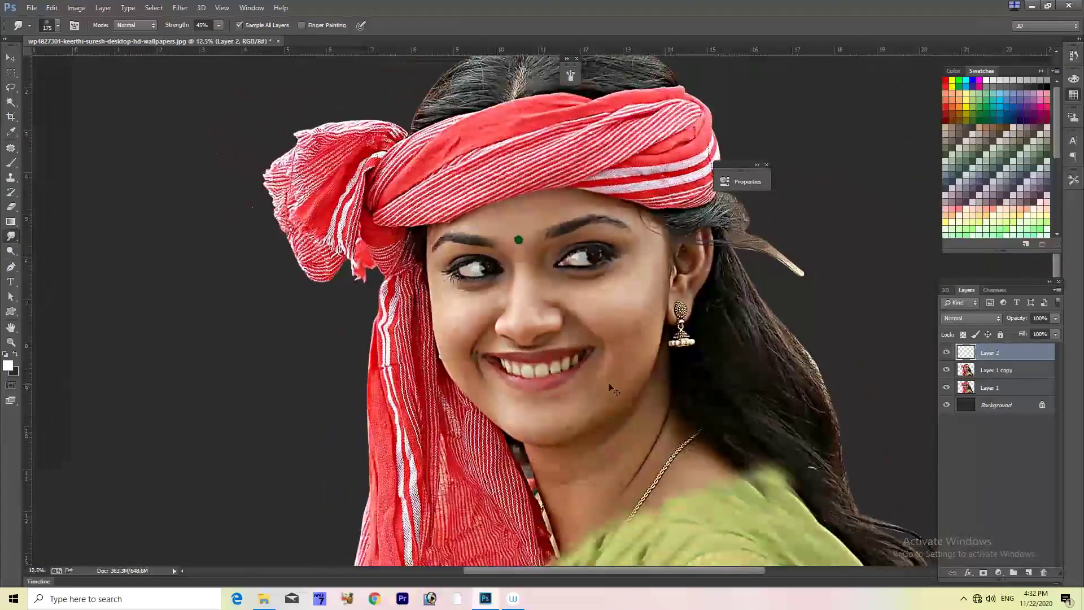
pyautogui.scroll(1, 542, 316)
pyautogui.scroll(1, 497, 350)
pyautogui.scroll(1, 464, 382)
pyautogui.scroll(2, 464, 382)
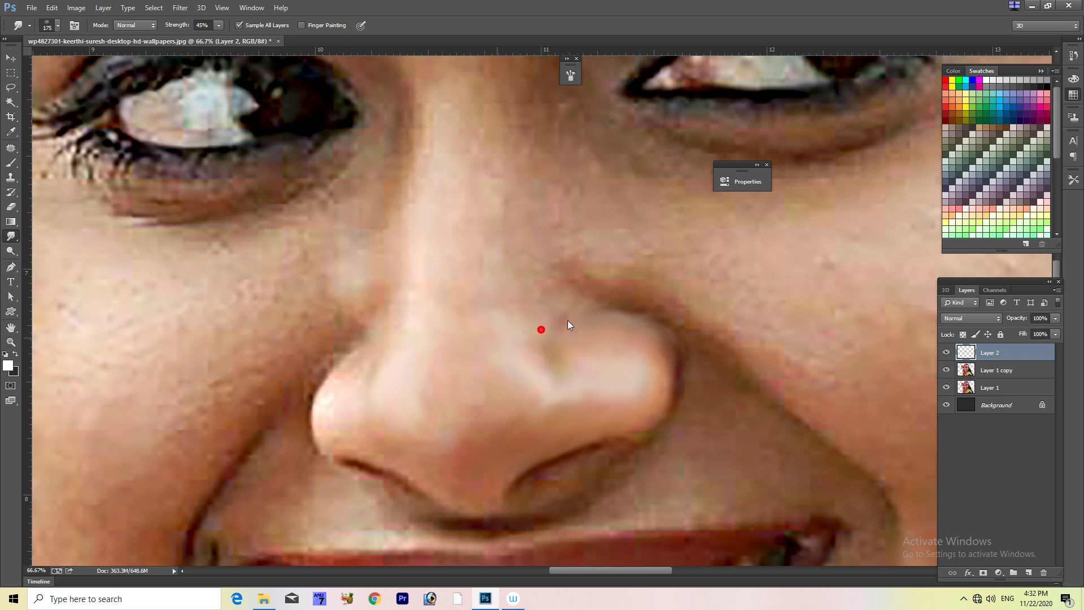
pyautogui.moveTo(568, 325); pyautogui.dragTo(611, 313)
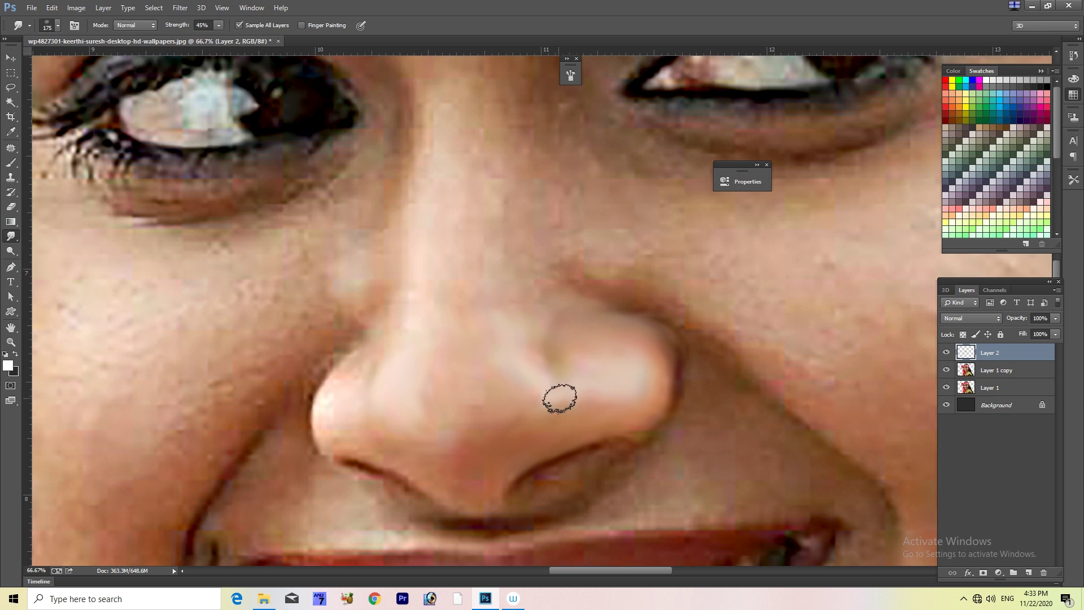
pyautogui.scroll(-1, 617, 388)
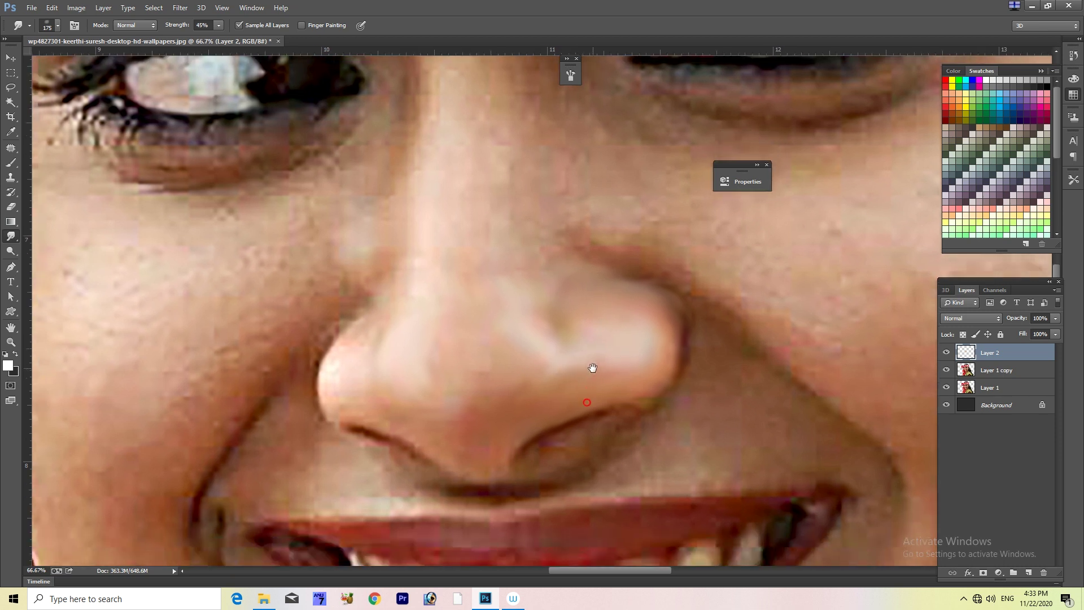
pyautogui.scroll(-1, 576, 373)
pyautogui.scroll(-2, 548, 377)
pyautogui.scroll(-1, 539, 406)
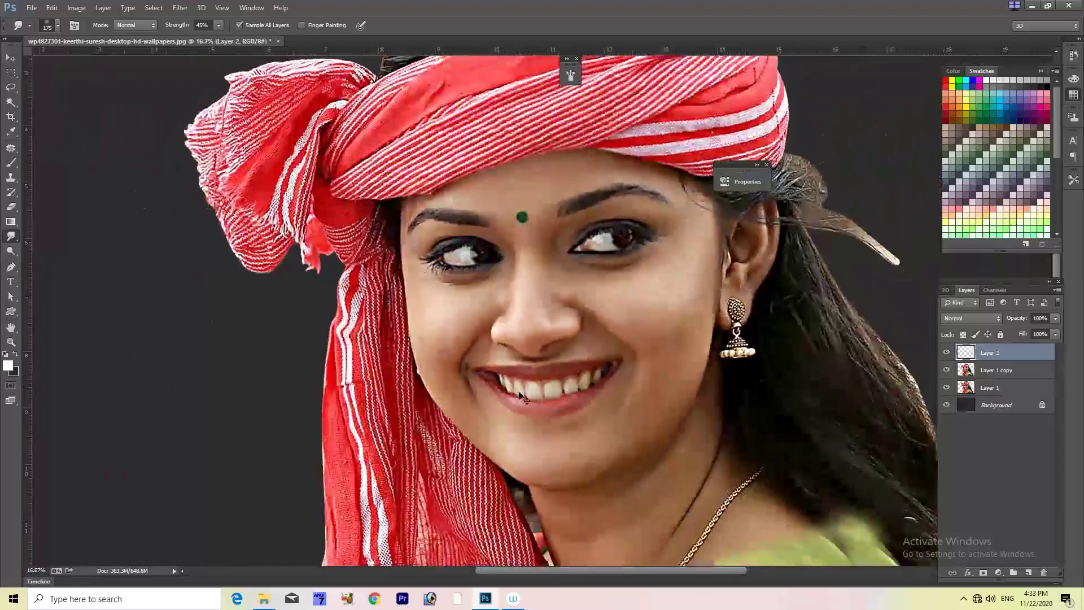
pyautogui.scroll(-1, 529, 435)
pyautogui.scroll(1, 532, 448)
pyautogui.scroll(1, 525, 443)
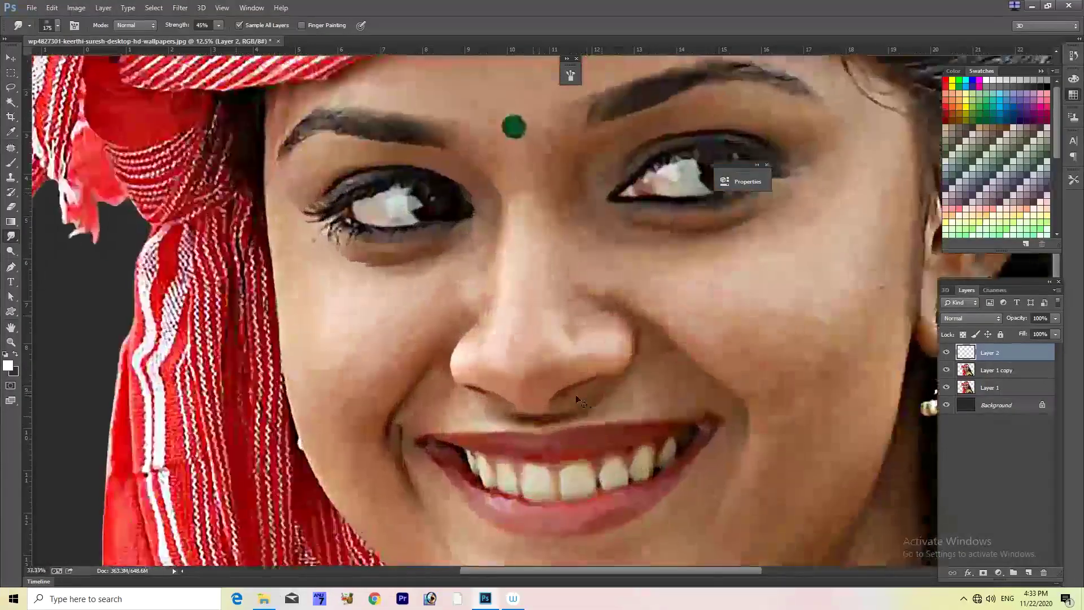
pyautogui.scroll(3, 508, 435)
pyautogui.scroll(1, 502, 444)
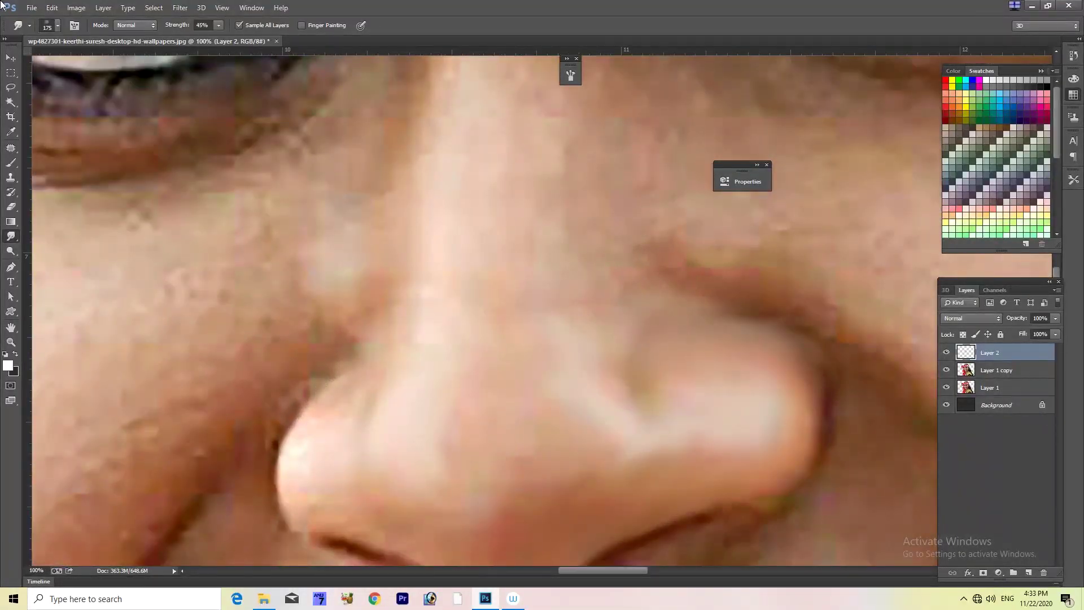
pyautogui.click(76, 26)
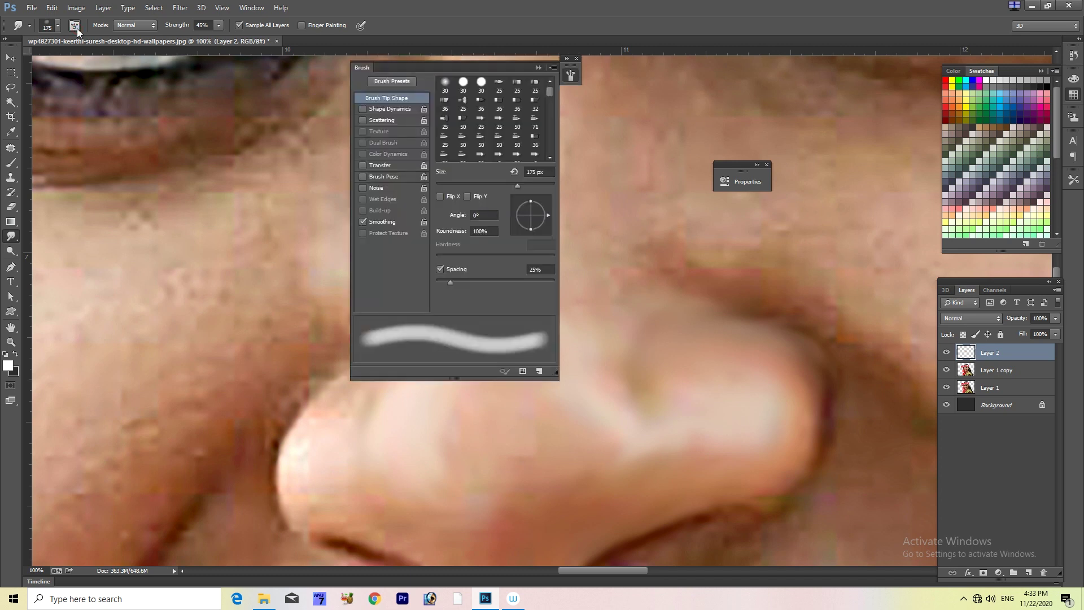
# Turn Brush spacing off after briefly trying 23%, and collapse the Brush settings panel.
pyautogui.click(439, 270)
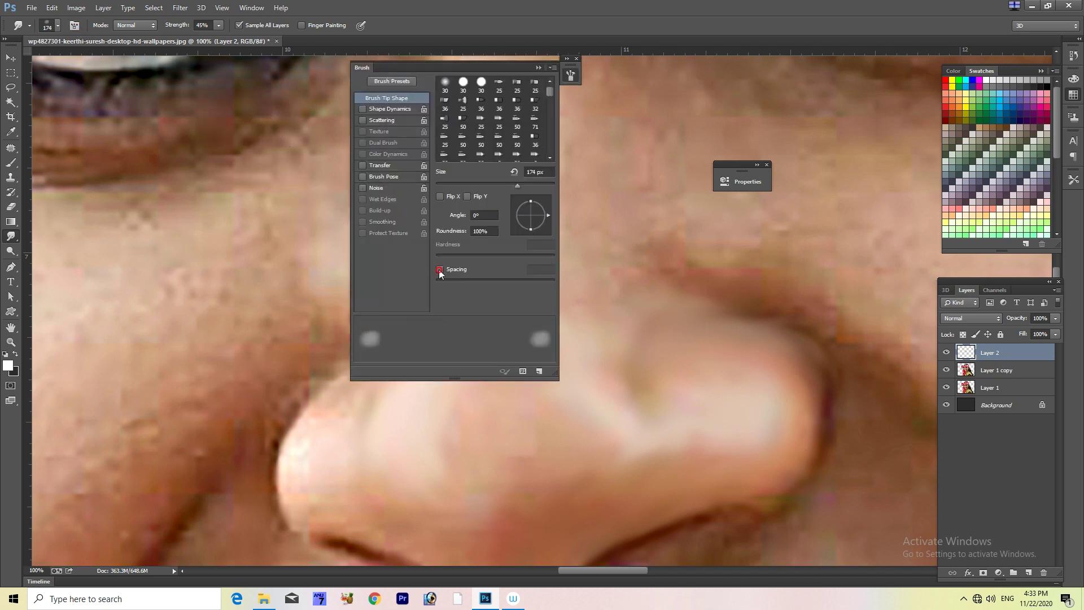
pyautogui.click(440, 270)
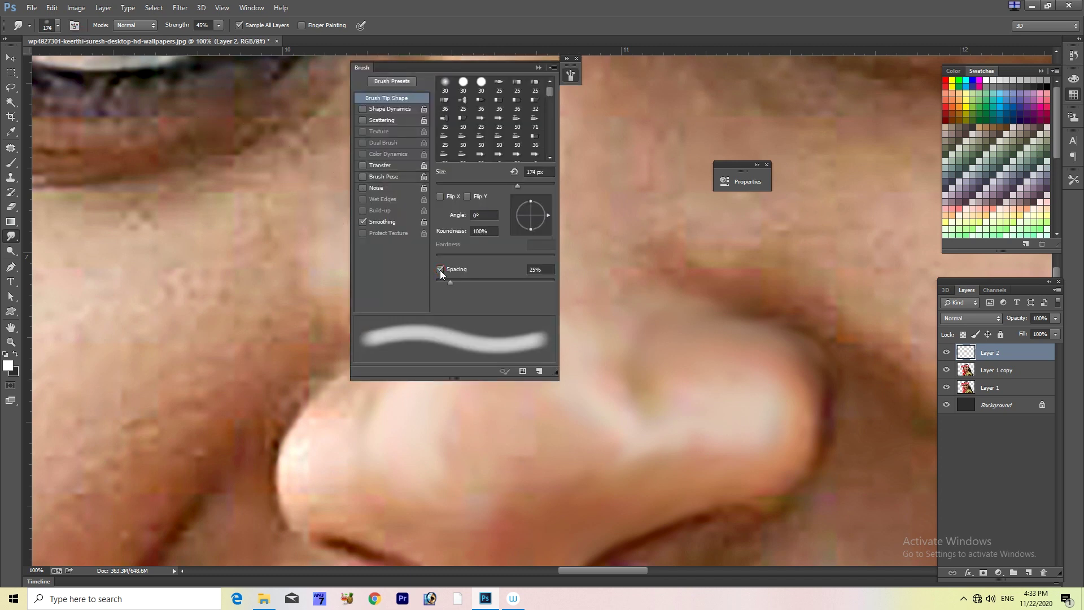
pyautogui.moveTo(450, 282); pyautogui.dragTo(449, 284)
pyautogui.click(440, 269)
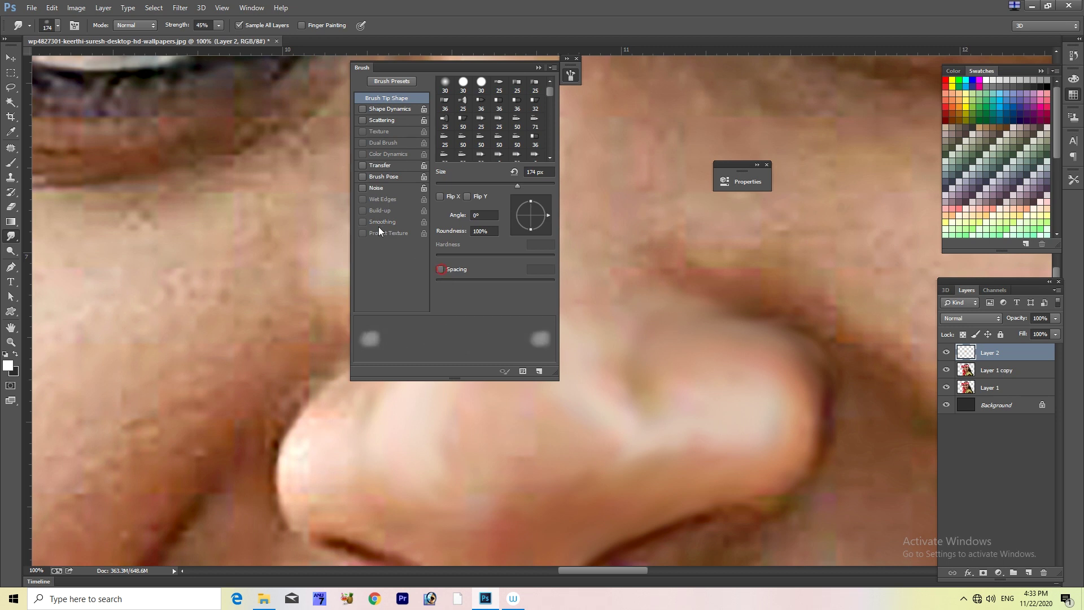
pyautogui.click(537, 65)
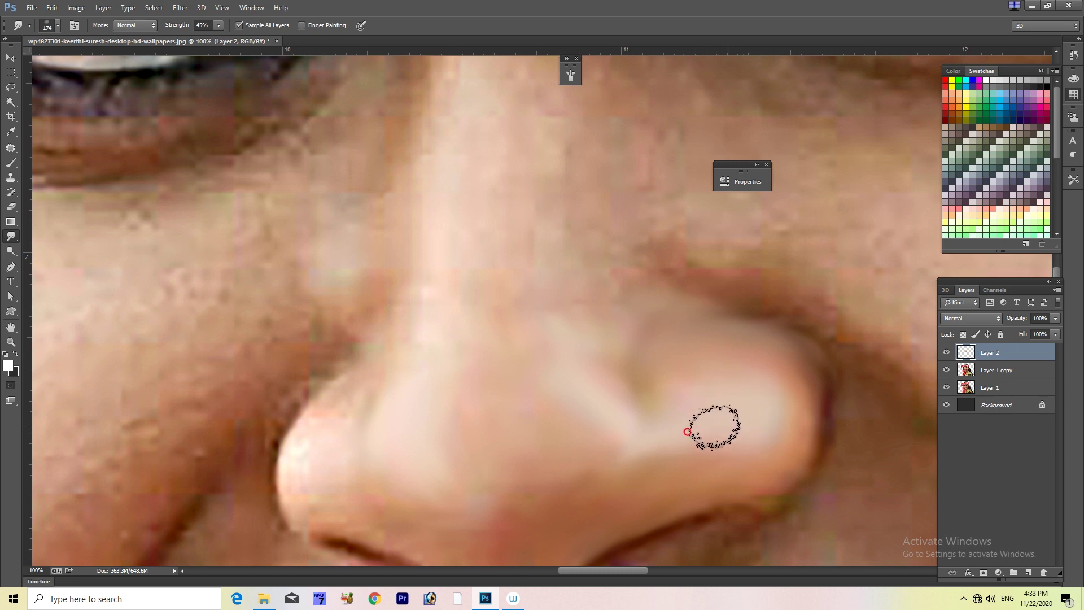
# Smear down-left from the nostril edge and smooth the skin between nose and upper lip.
pyautogui.scroll(-3, 690, 435)
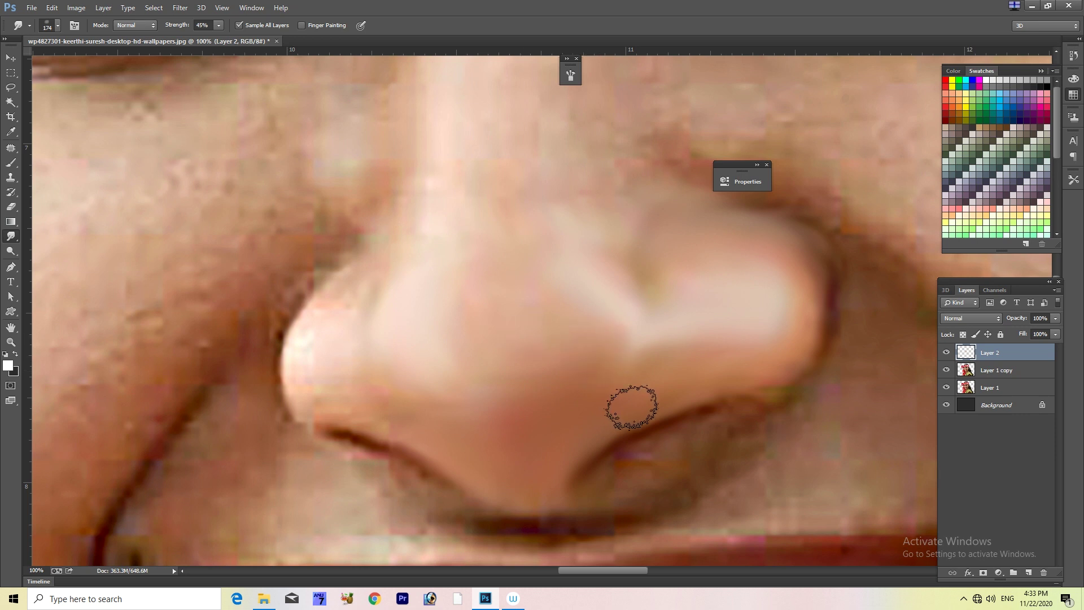
pyautogui.hscroll(5, 629, 404)
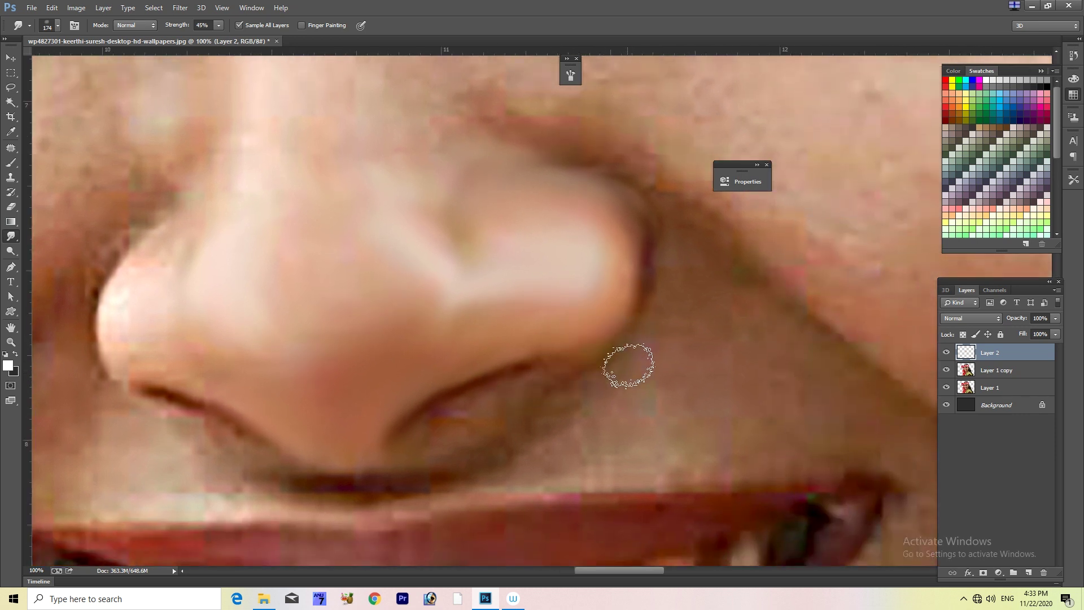
pyautogui.moveTo(615, 318); pyautogui.dragTo(570, 390)
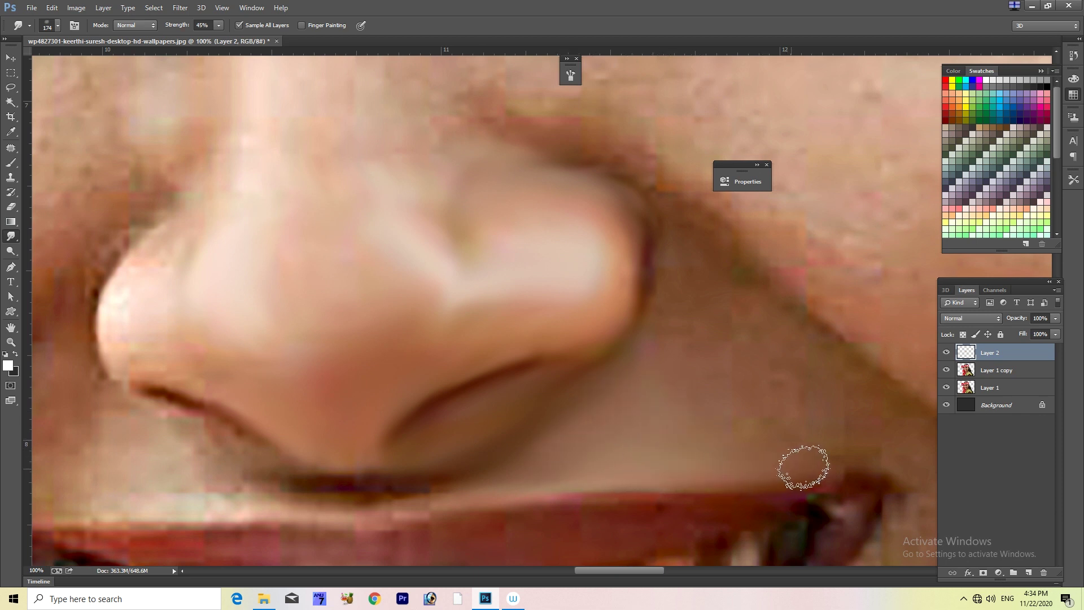
pyautogui.moveTo(738, 456); pyautogui.dragTo(521, 422)
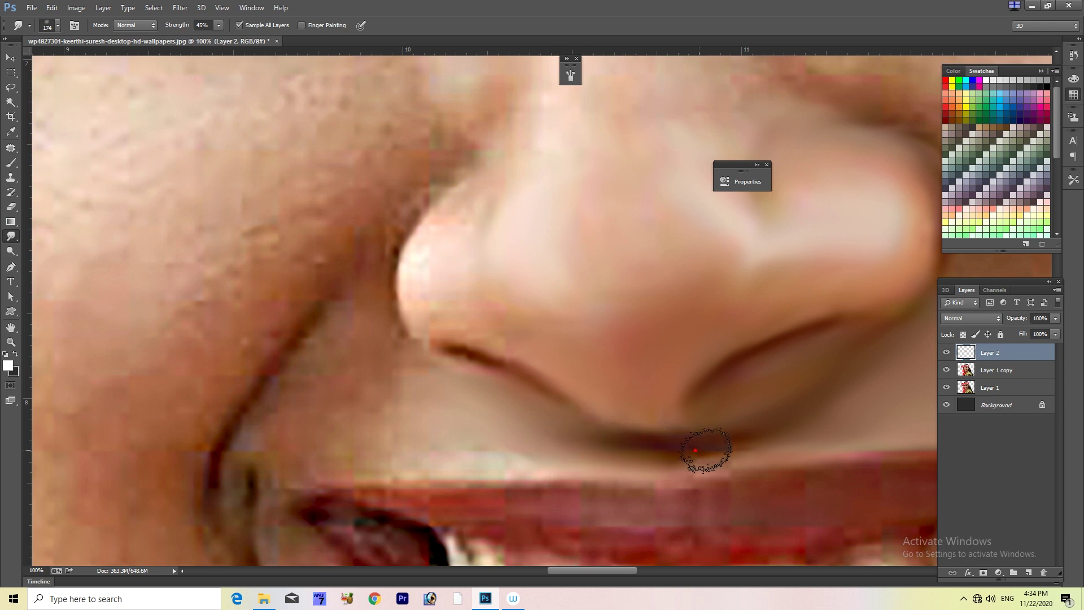
pyautogui.moveTo(647, 420)
pyautogui.mouseDown()
pyautogui.moveTo(709, 455)
pyautogui.moveTo(525, 454)
pyautogui.mouseUp()
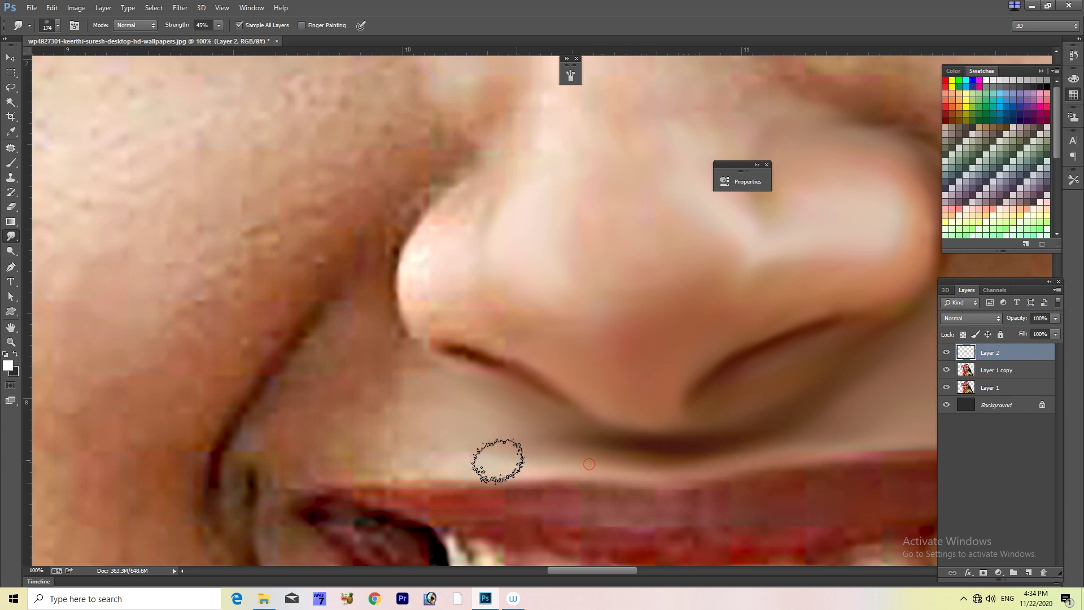
pyautogui.moveTo(329, 463)
pyautogui.mouseDown()
pyautogui.moveTo(358, 445)
pyautogui.moveTo(378, 401)
pyautogui.mouseUp()
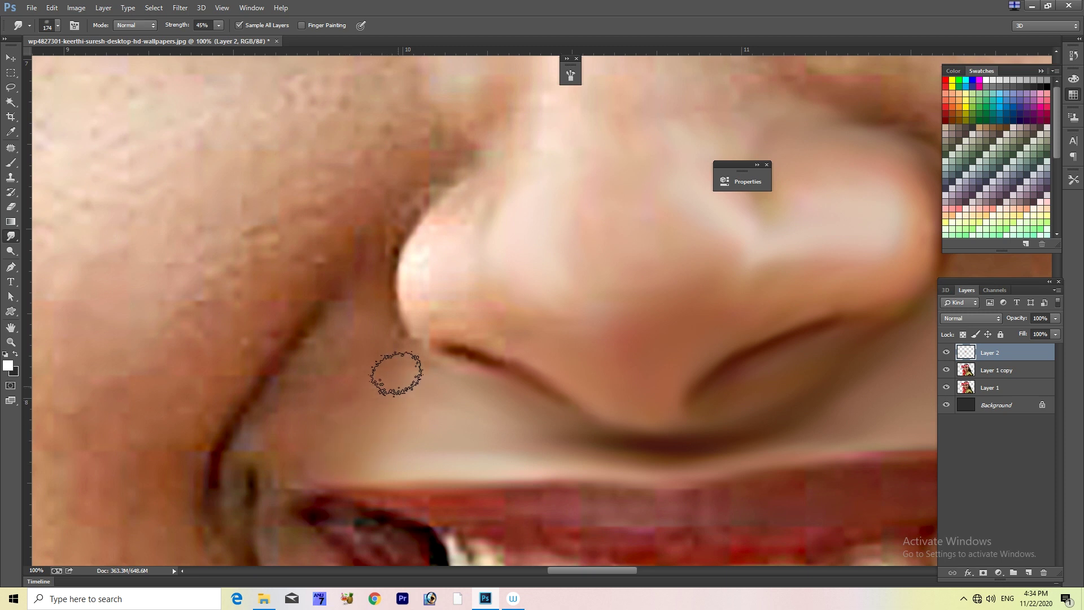
pyautogui.moveTo(445, 380)
pyautogui.mouseDown()
pyautogui.moveTo(472, 454)
pyautogui.moveTo(458, 339)
pyautogui.moveTo(467, 310)
pyautogui.moveTo(501, 300)
pyautogui.moveTo(571, 389)
pyautogui.mouseUp()
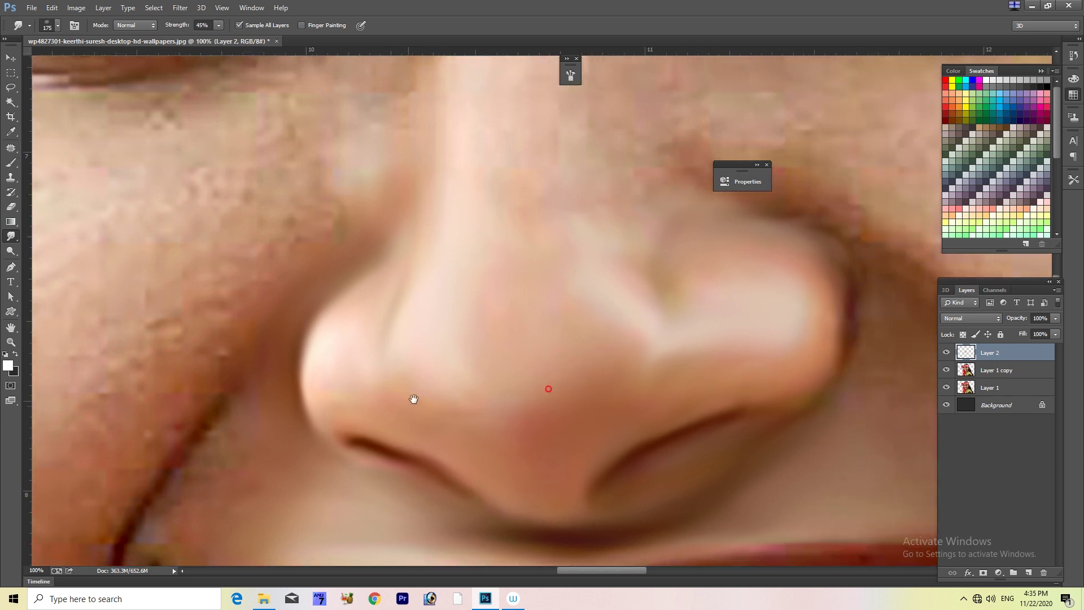
# Centre the nose tip and smudge the skin above the upper lip.
pyautogui.moveTo(688, 357)
pyautogui.mouseDown()
pyautogui.moveTo(624, 329)
pyautogui.moveTo(592, 299)
pyautogui.mouseUp()
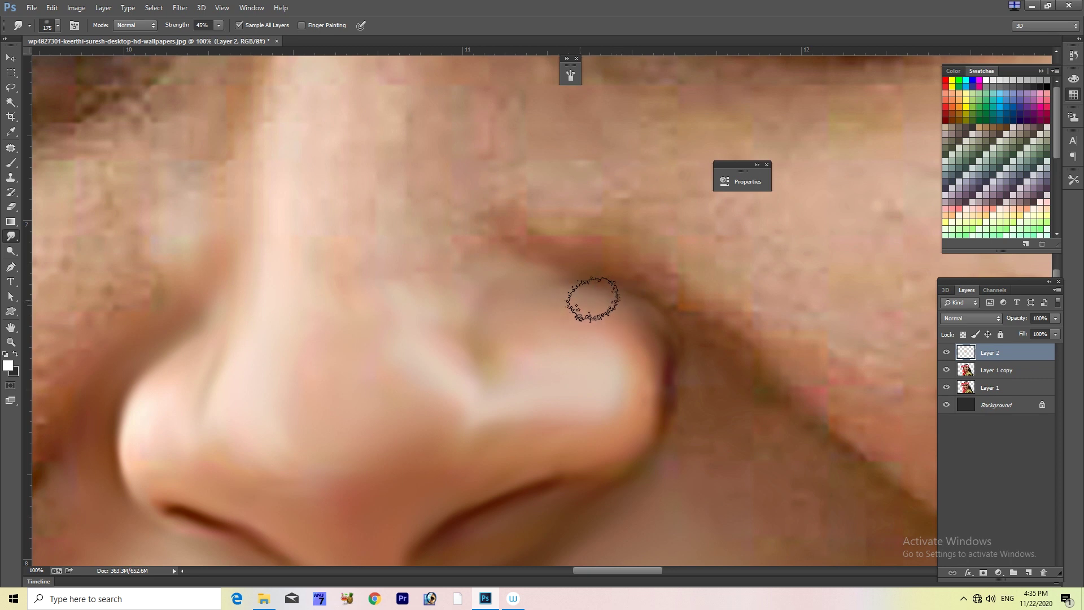
pyautogui.moveTo(514, 411); pyautogui.dragTo(580, 315)
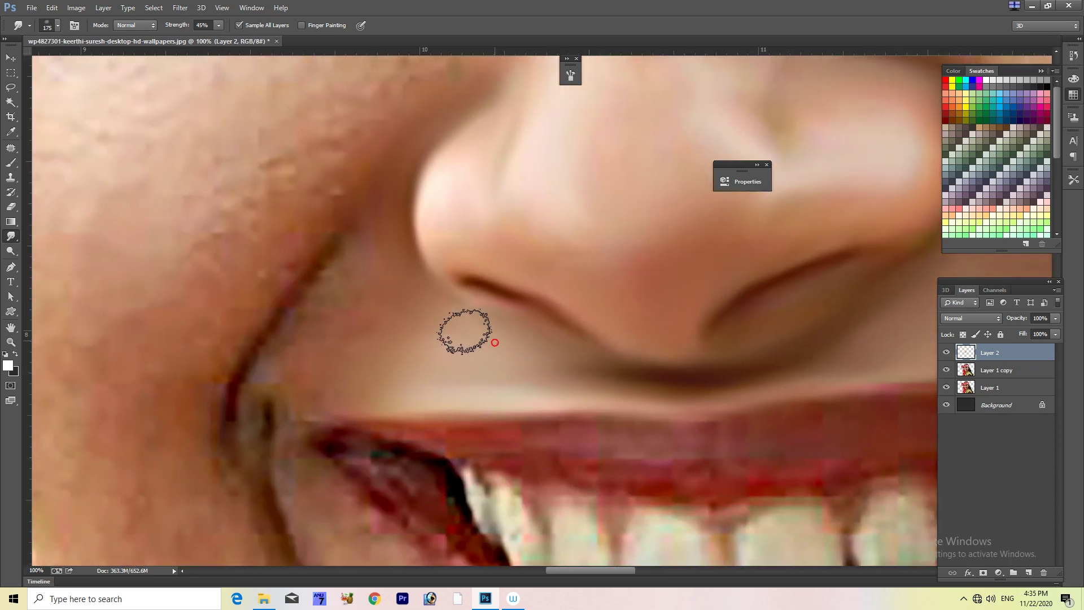
pyautogui.moveTo(464, 331); pyautogui.dragTo(376, 326)
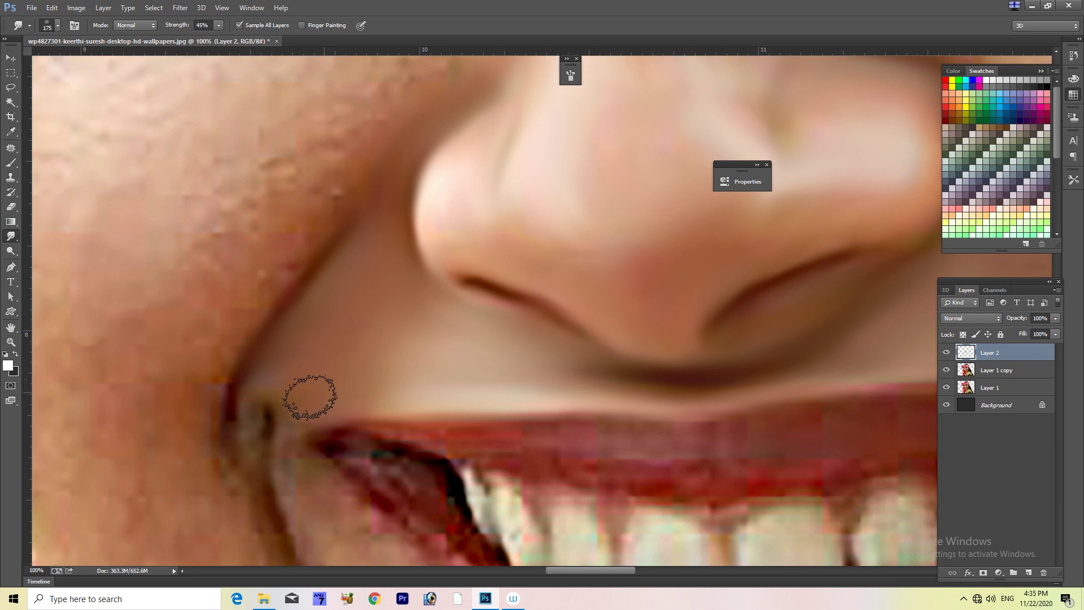
pyautogui.scroll(-3, 310, 397)
# Smudge along the upper lip to the right corner and smooth the lower lip's dark red.
pyautogui.moveTo(433, 337); pyautogui.dragTo(620, 345)
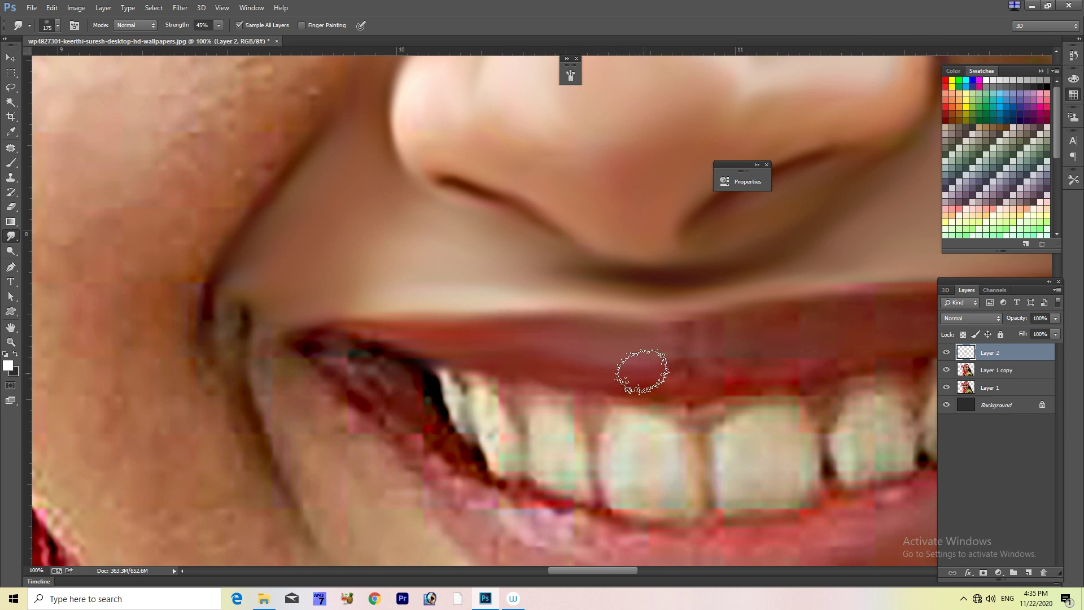
pyautogui.moveTo(672, 367); pyautogui.dragTo(669, 342)
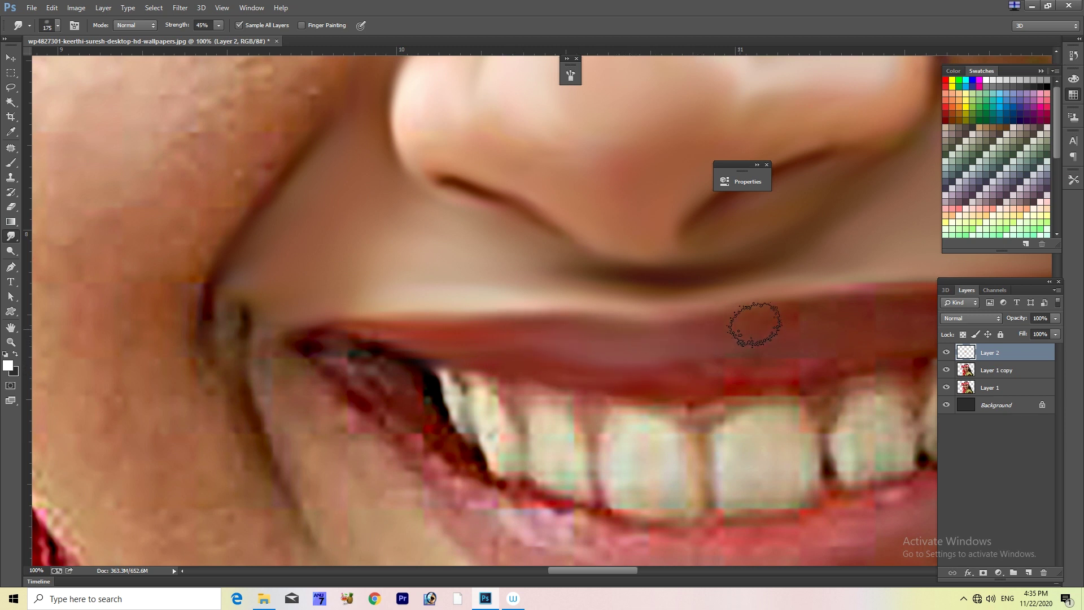
pyautogui.moveTo(777, 320)
pyautogui.mouseDown()
pyautogui.moveTo(554, 343)
pyautogui.moveTo(480, 337)
pyautogui.mouseUp()
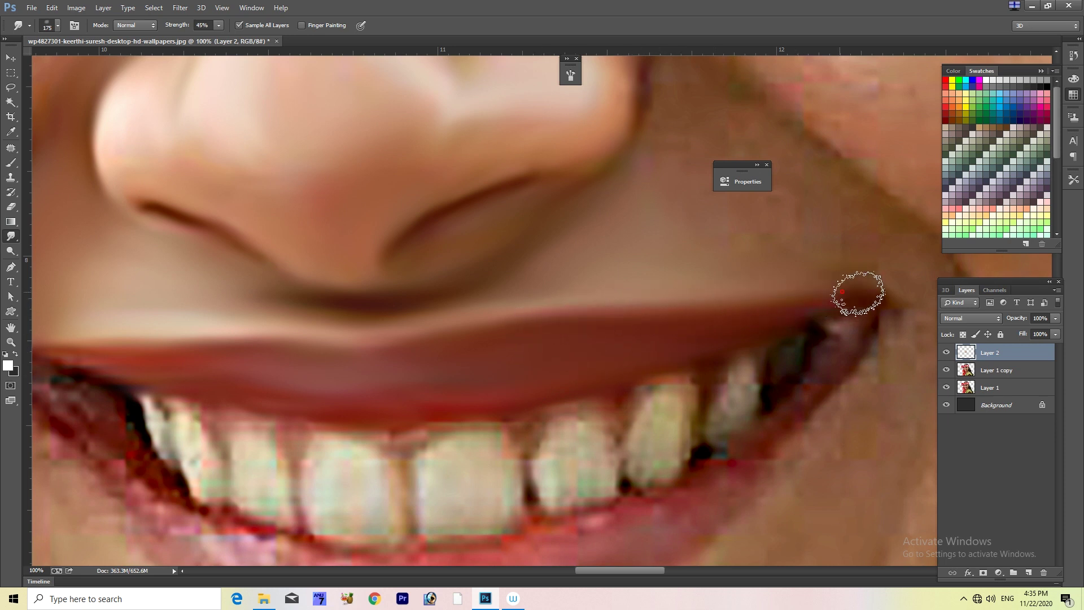
pyautogui.moveTo(480, 355); pyautogui.dragTo(566, 332)
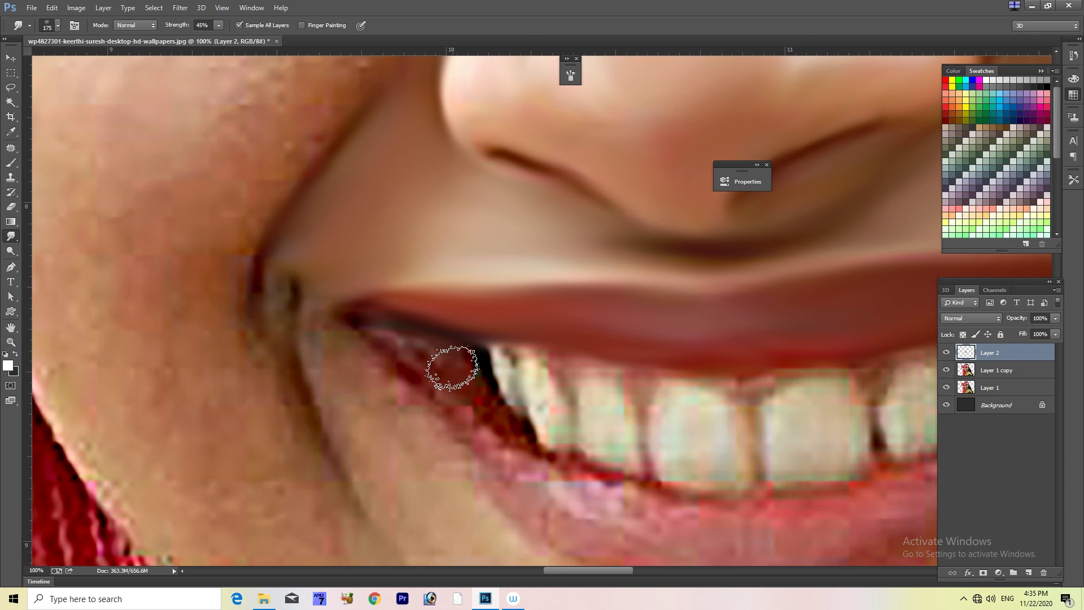
pyautogui.moveTo(417, 352)
pyautogui.mouseDown()
pyautogui.moveTo(476, 401)
pyautogui.moveTo(439, 409)
pyautogui.mouseUp()
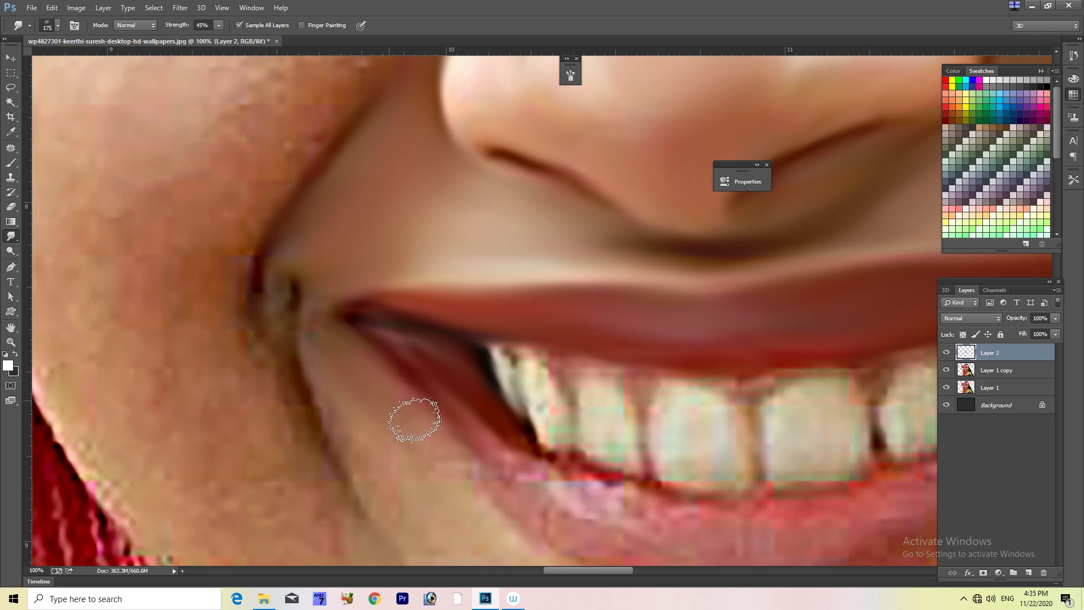
pyautogui.scroll(-2, 414, 420)
pyautogui.hscroll(1, 414, 419)
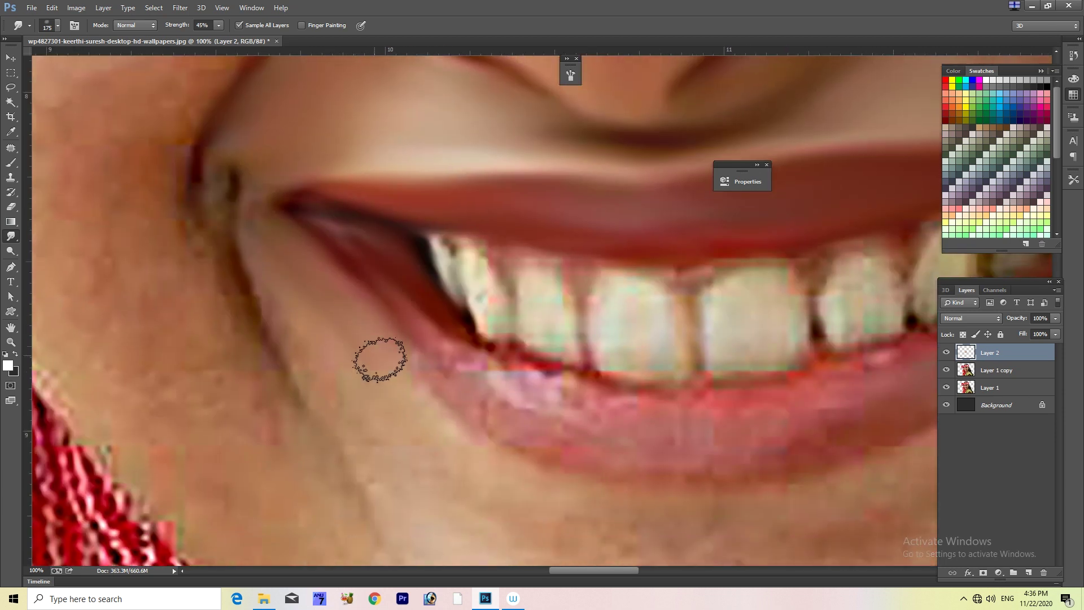
# Smudge over the chin and jaw, varying the brush between 200 and 400 px.
pyautogui.moveTo(485, 466); pyautogui.dragTo(420, 353)
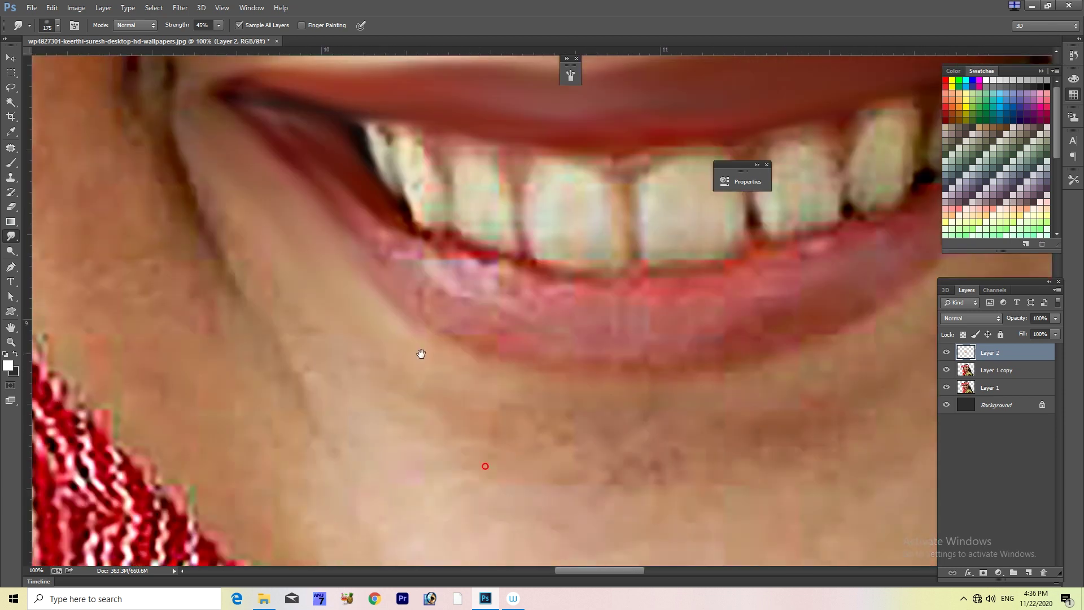
pyautogui.press(']')
pyautogui.press(']')
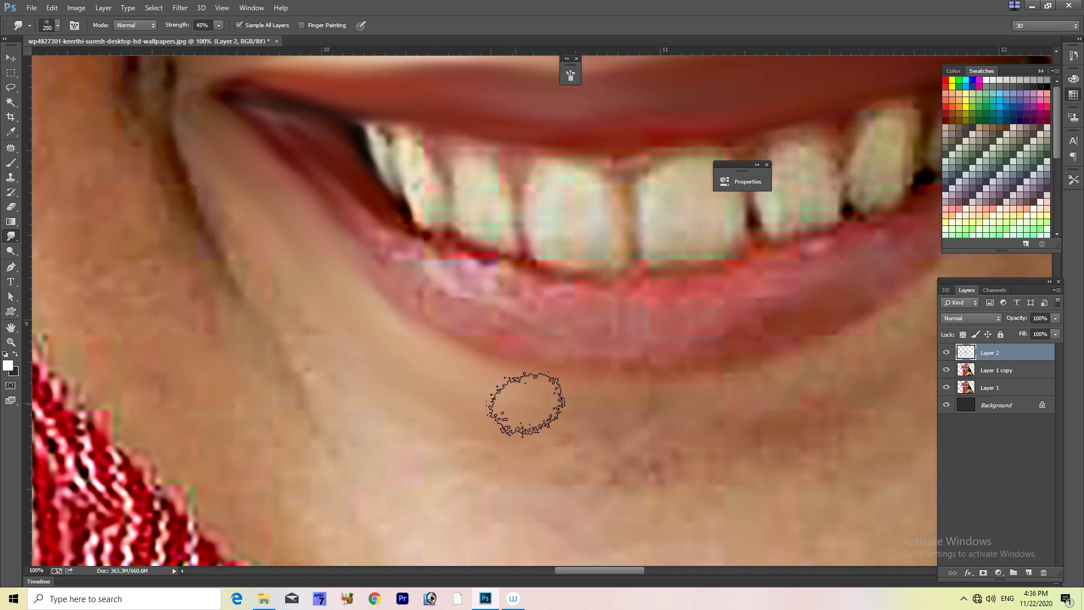
pyautogui.press(']')
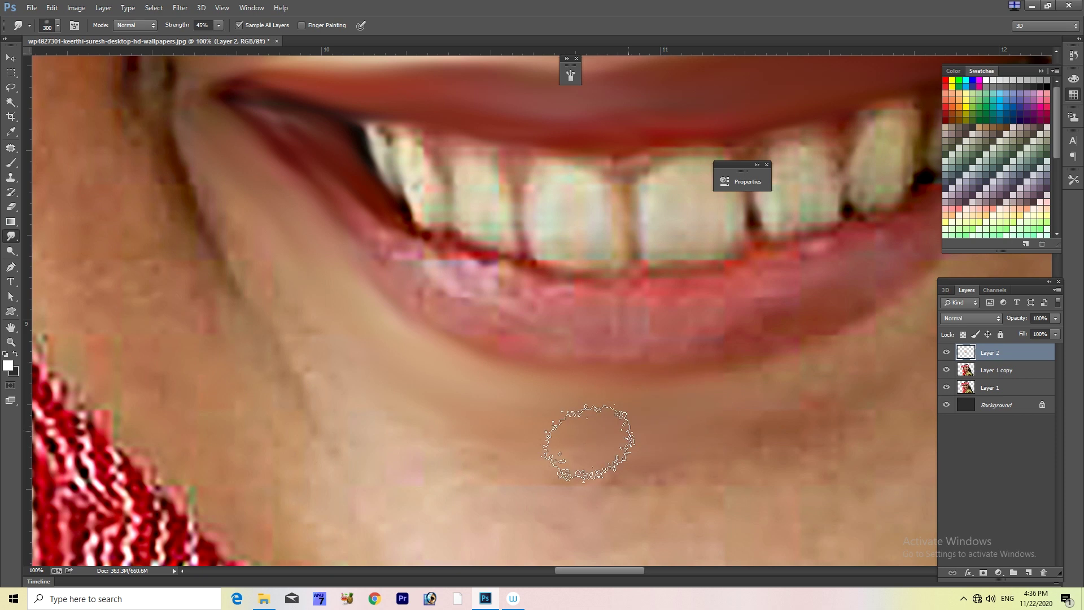
pyautogui.press('[')
pyautogui.press('[')
pyautogui.scroll(-3, 254, 250)
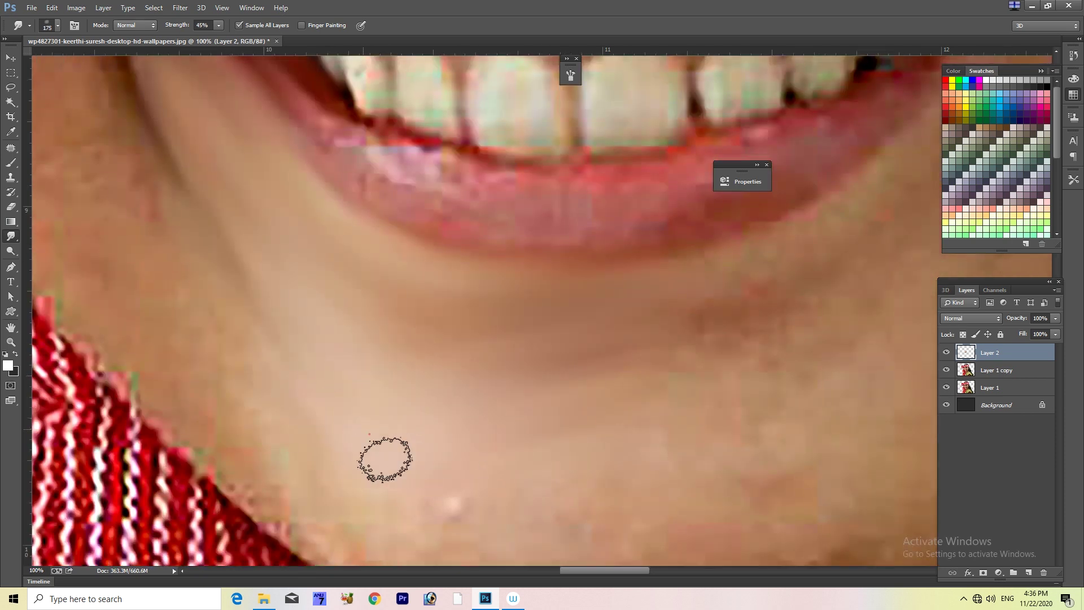
pyautogui.press(']')
pyautogui.scroll(-3, 515, 411)
pyautogui.hscroll(3, 469, 334)
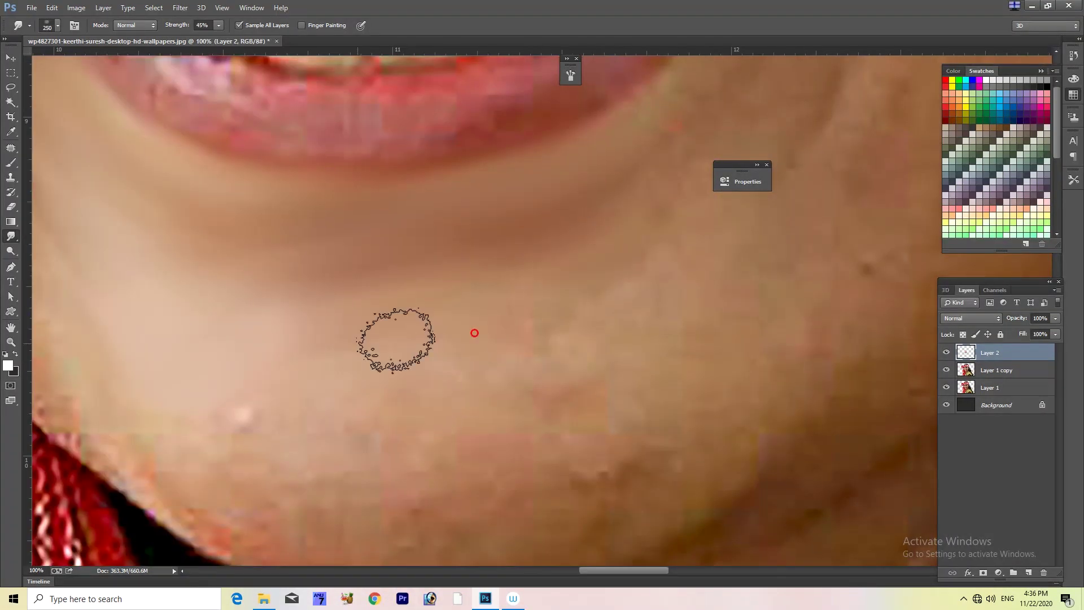
pyautogui.scroll(-3, 503, 346)
pyautogui.hscroll(-2, 441, 429)
pyautogui.press(']')
pyautogui.press(']')
pyautogui.press(']')
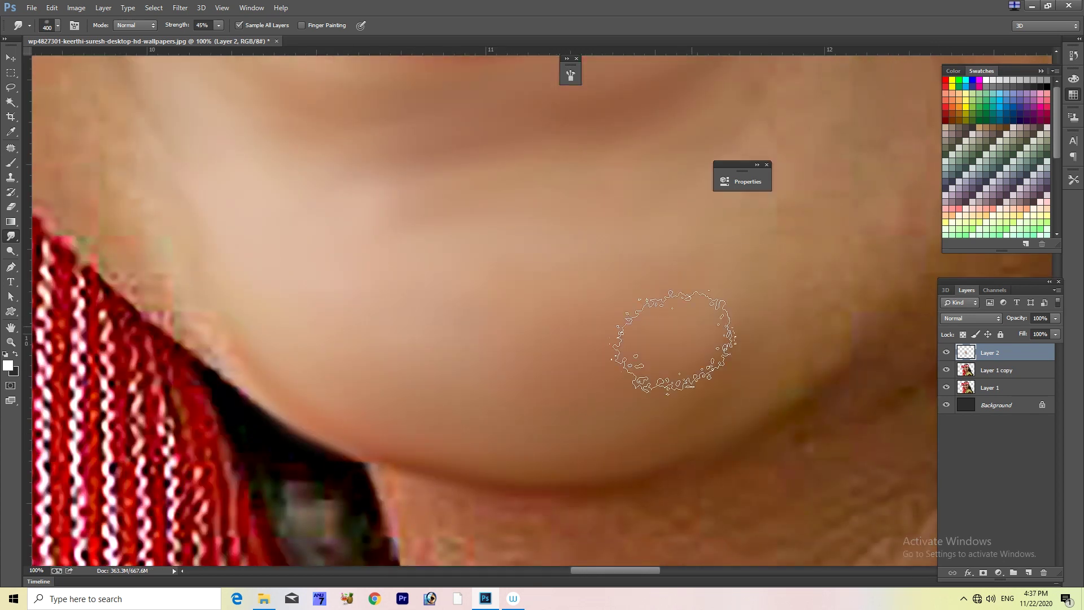
pyautogui.press('[')
pyautogui.press('[')
pyautogui.press('[')
pyautogui.scroll(3, 620, 367)
pyautogui.scroll(-3, 571, 349)
pyautogui.hscroll(3, 571, 348)
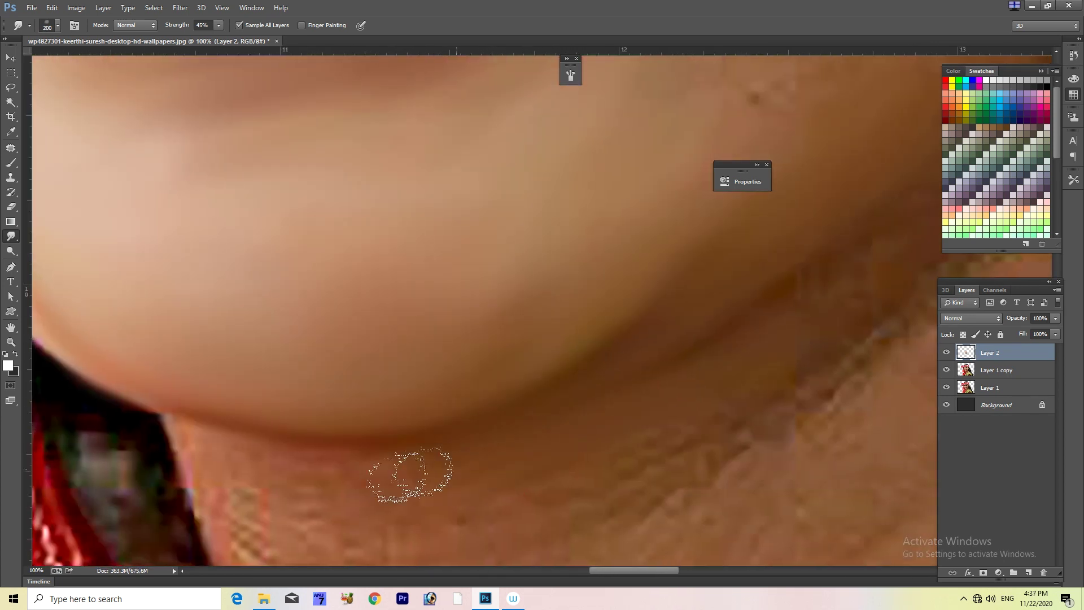
pyautogui.scroll(-2, 480, 466)
pyautogui.hscroll(-3, 367, 435)
pyautogui.scroll(-2, 624, 392)
pyautogui.press(']')
pyautogui.scroll(-2, 666, 424)
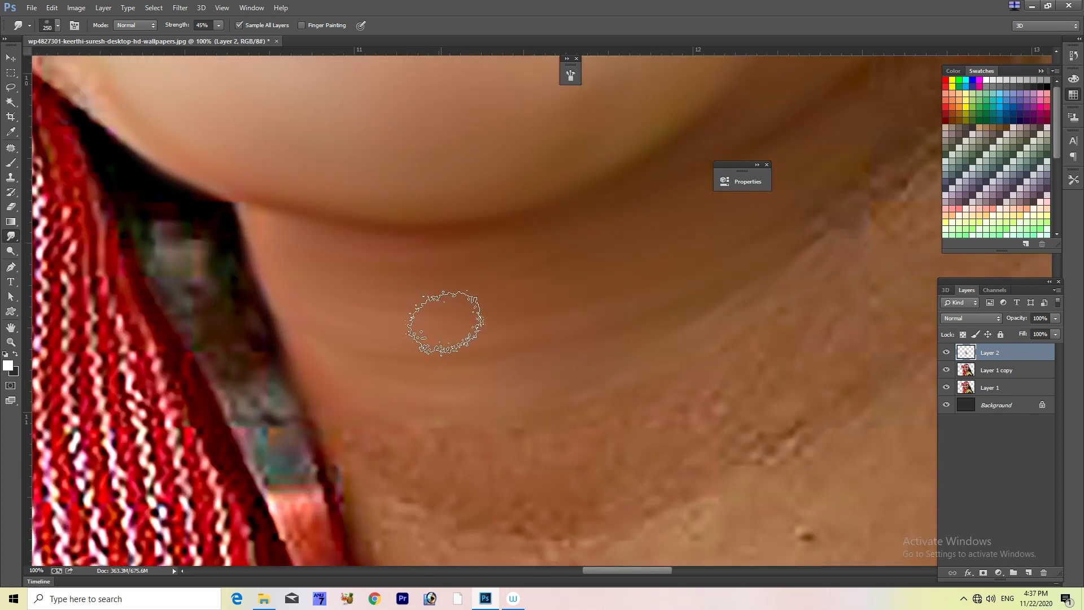
pyautogui.scroll(3, 634, 438)
pyautogui.hscroll(4, 508, 395)
pyautogui.press(']')
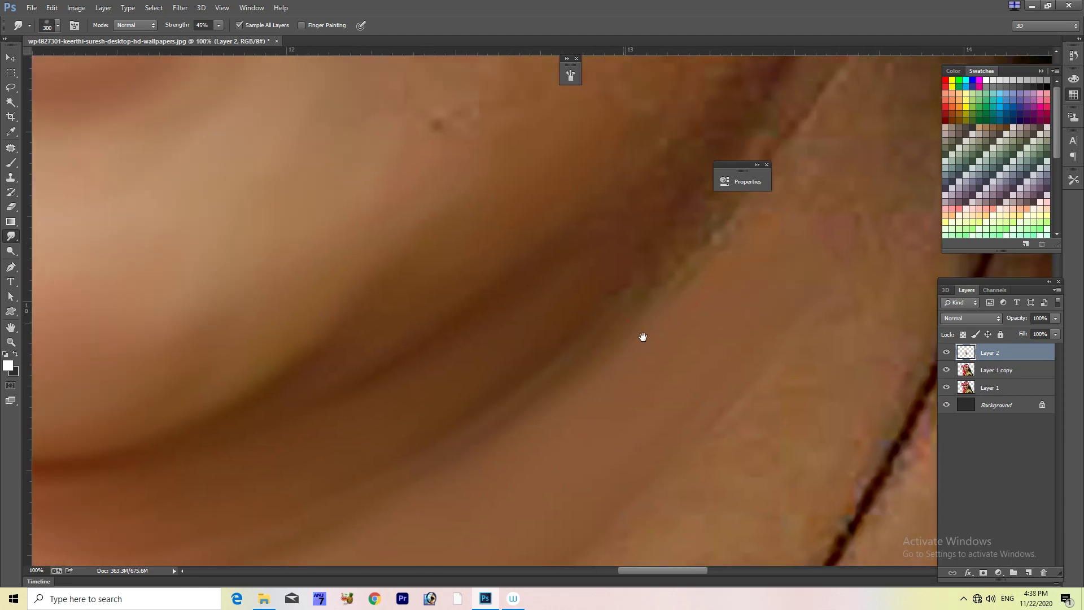
# Switch to full-screen view and smooth the neck with the brush at 500, then 400 px.
pyautogui.press('f')
pyautogui.hscroll(3, 593, 351)
pyautogui.scroll(-3, 706, 310)
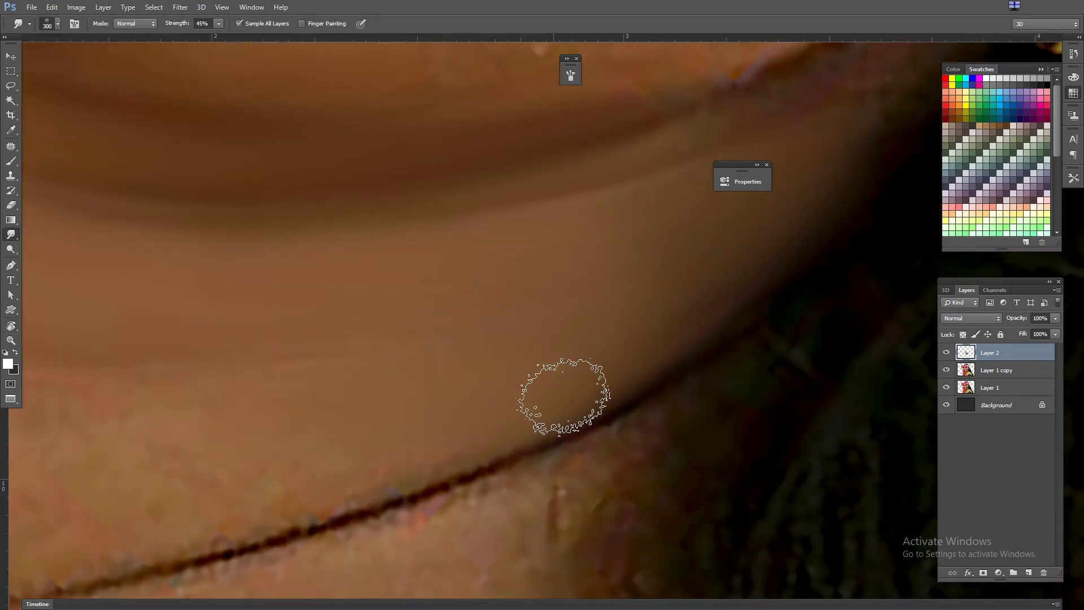
pyautogui.scroll(-3, 621, 384)
pyautogui.hscroll(3, 537, 395)
pyautogui.scroll(-2, 345, 440)
pyautogui.hscroll(-5, 412, 338)
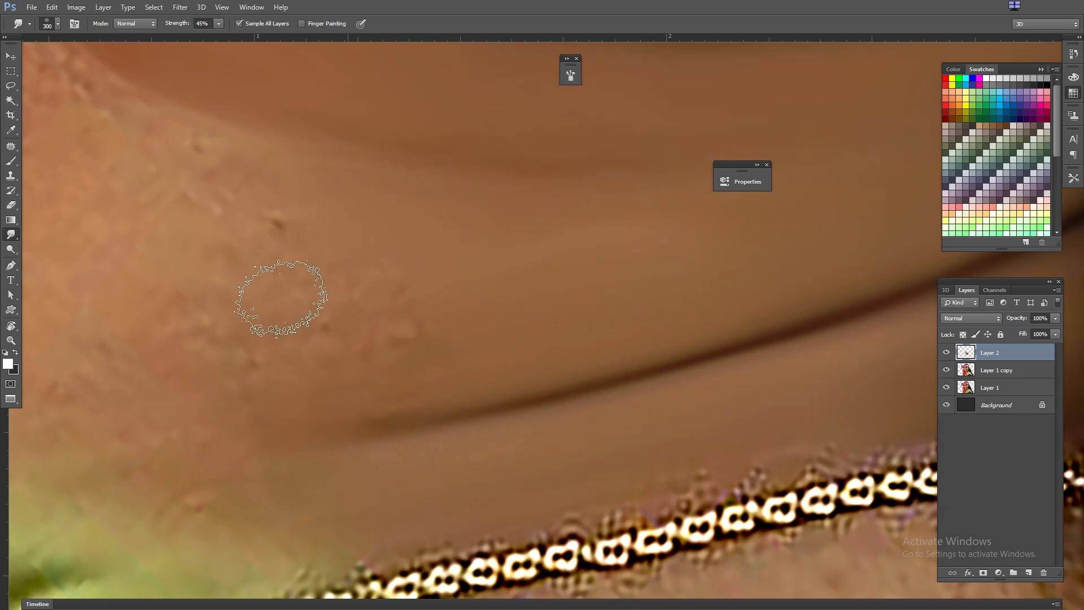
pyautogui.hscroll(10, 303, 363)
pyautogui.scroll(-1, 496, 226)
pyautogui.press(']')
pyautogui.press(']')
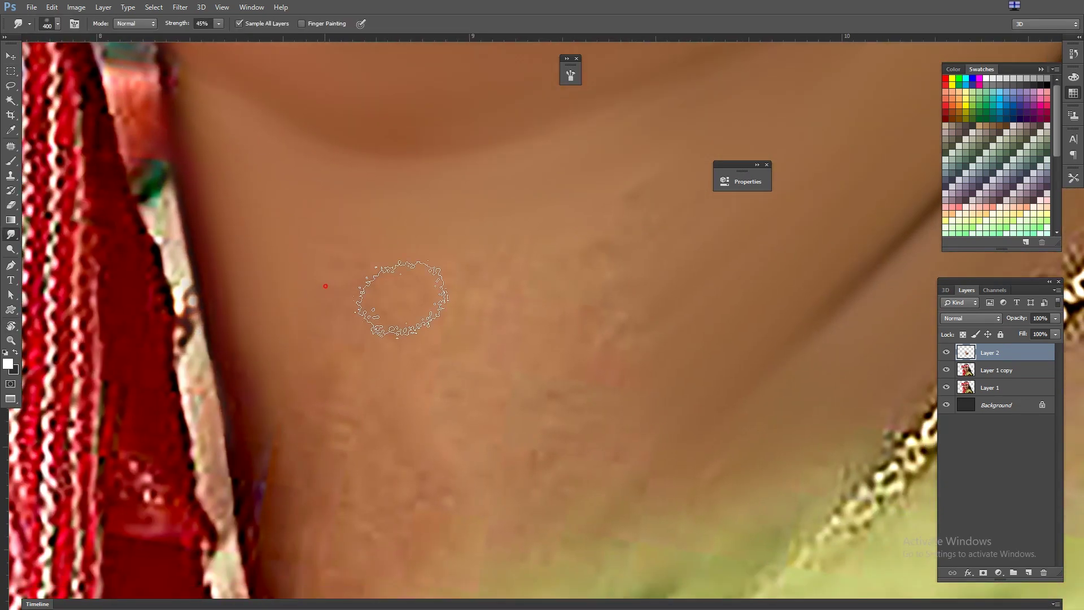
pyautogui.scroll(-3, 581, 447)
pyautogui.scroll(-2, 279, 436)
pyautogui.scroll(10, 460, 363)
pyautogui.press('[')
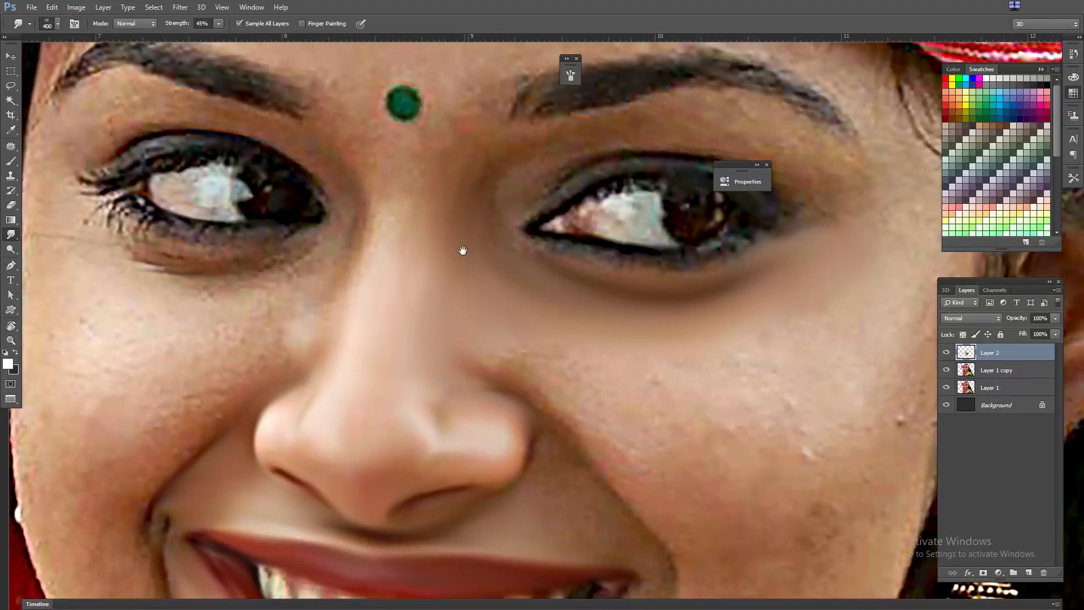
# Work across the cheek beside the mouth and near the earring.
pyautogui.scroll(3, 646, 237)
pyautogui.scroll(-3, 416, 363)
pyautogui.hscroll(3, 416, 363)
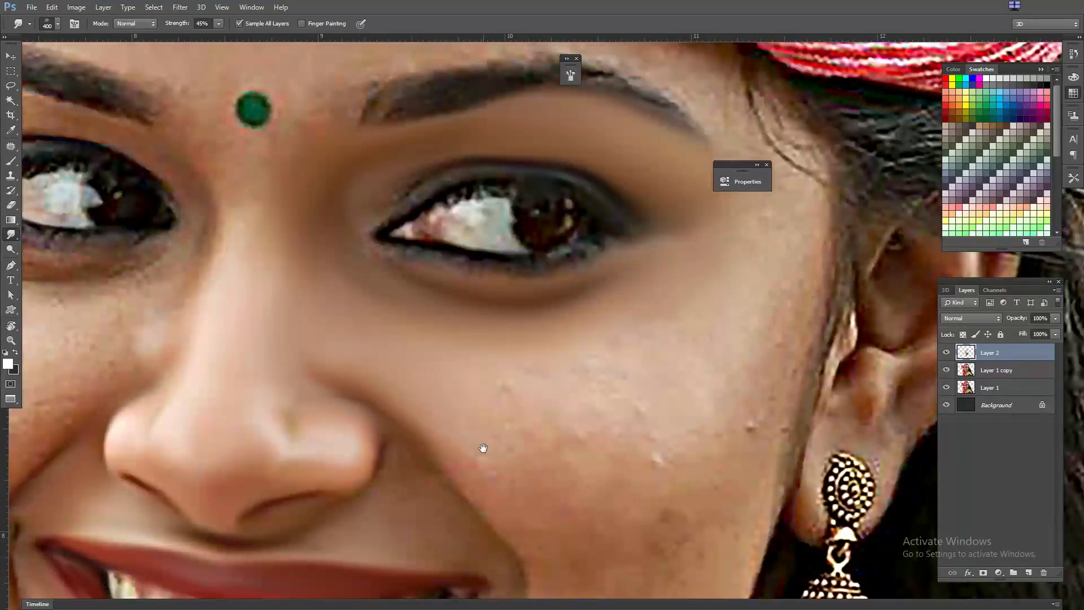
pyautogui.scroll(-2, 554, 245)
pyautogui.hscroll(1, 685, 229)
pyautogui.scroll(-2, 457, 464)
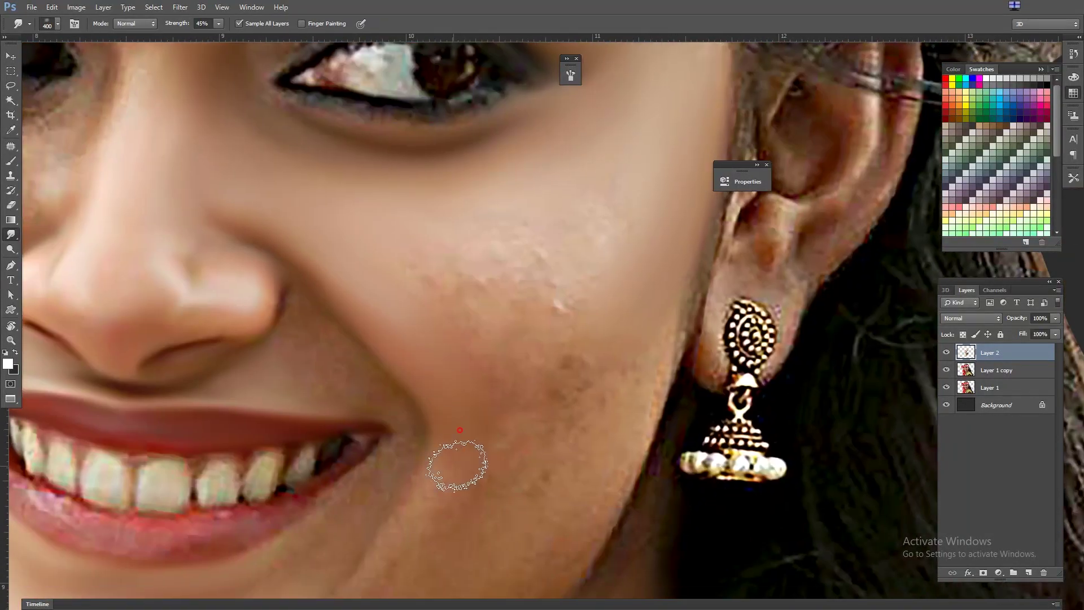
pyautogui.scroll(-3, 457, 464)
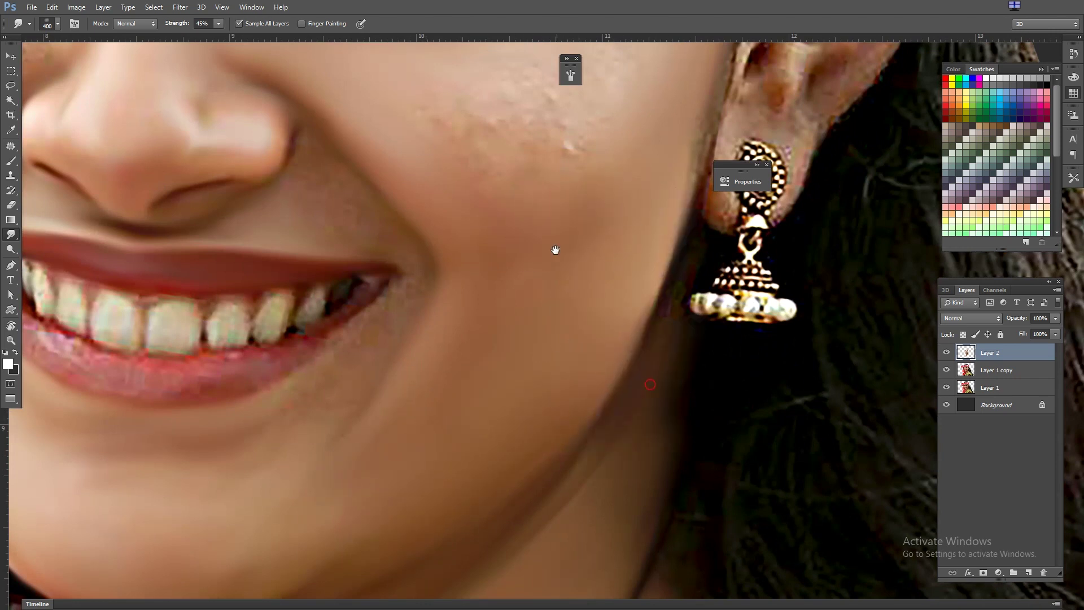
pyautogui.scroll(4, 555, 250)
pyautogui.scroll(2, 453, 329)
pyautogui.hscroll(-5, 453, 329)
pyautogui.hscroll(-2, 404, 383)
# Shrink the smudge brush to 150 px with Strength at 45%.
pyautogui.press('[')
pyautogui.press('[')
pyautogui.press('[')
pyautogui.press('4')
pyautogui.press('5')
pyautogui.hscroll(-2, 569, 406)
pyautogui.scroll(1, 455, 375)
pyautogui.hscroll(-2, 455, 375)
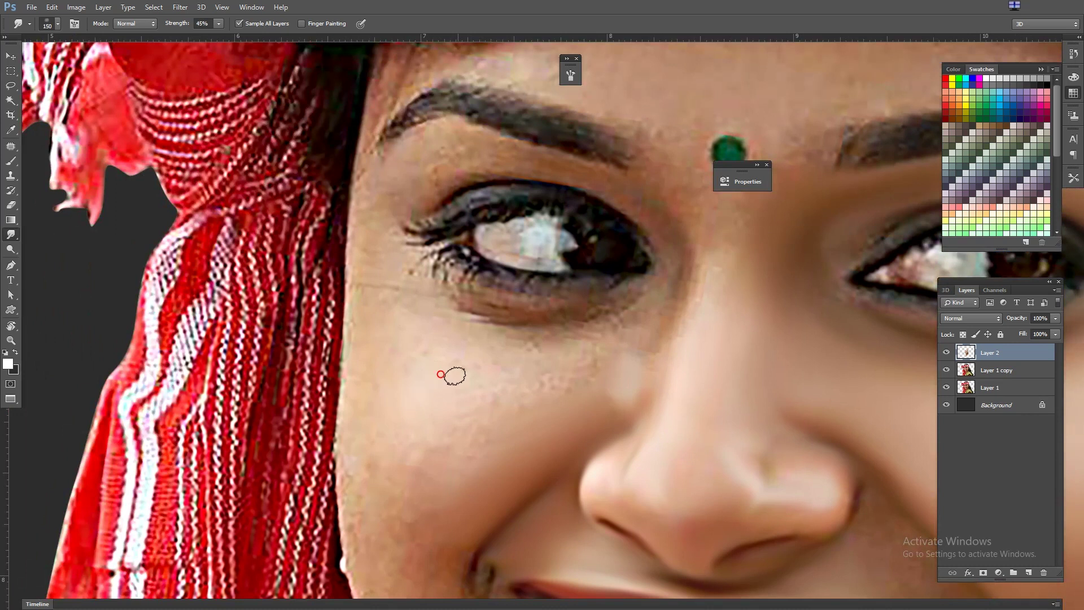
# Rotate the canvas view and smudge the forehead along the headscarf, brush 200–400 px.
pyautogui.moveTo(728, 281)
pyautogui.mouseDown()
pyautogui.moveTo(366, 284)
pyautogui.moveTo(563, 214)
pyautogui.mouseUp()
pyautogui.press(']')
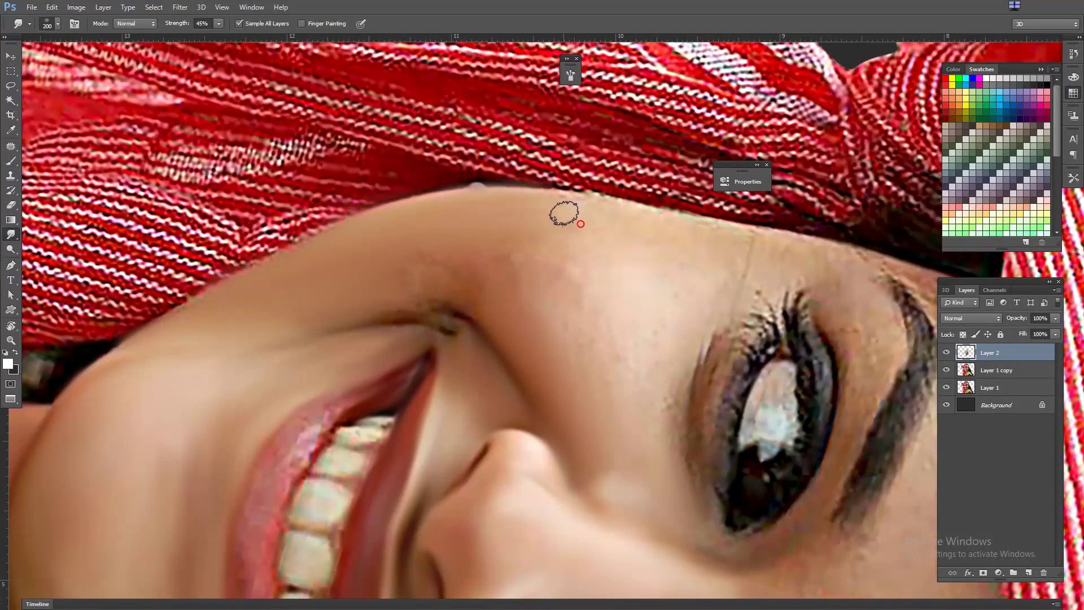
pyautogui.press(']')
pyautogui.press(']')
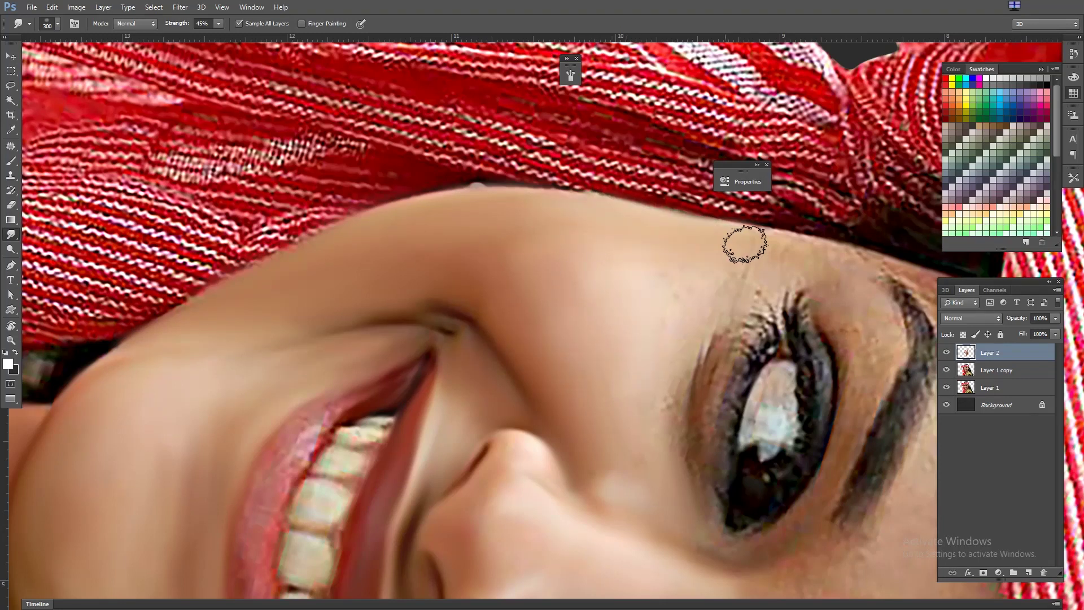
pyautogui.scroll(-2, 655, 344)
pyautogui.scroll(-2, 598, 339)
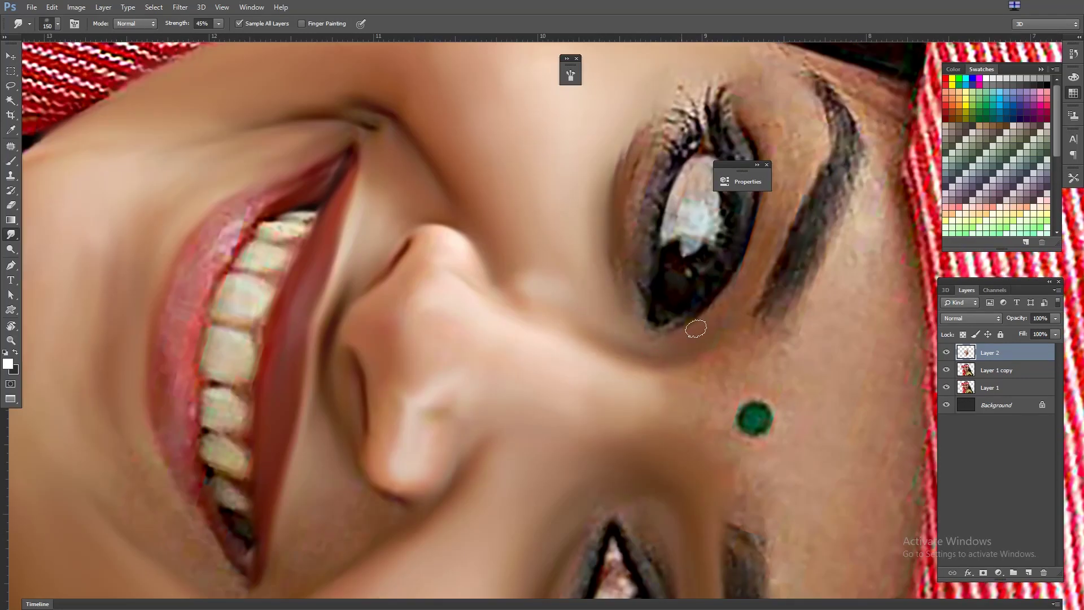
pyautogui.scroll(-2, 711, 439)
pyautogui.press(']')
pyautogui.press(']')
pyautogui.scroll(-1, 624, 293)
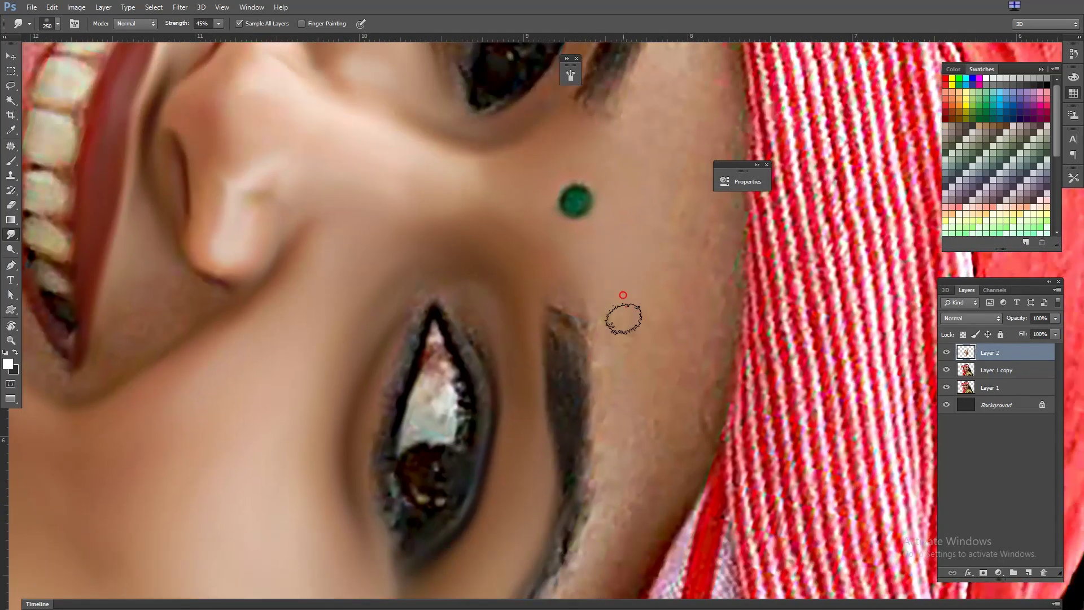
pyautogui.scroll(1, 687, 271)
pyautogui.press('[')
pyautogui.press('[')
pyautogui.press('[')
# Smudge around the eyes and beside the mouth with a smaller 175–200 px brush.
pyautogui.scroll(2, 655, 277)
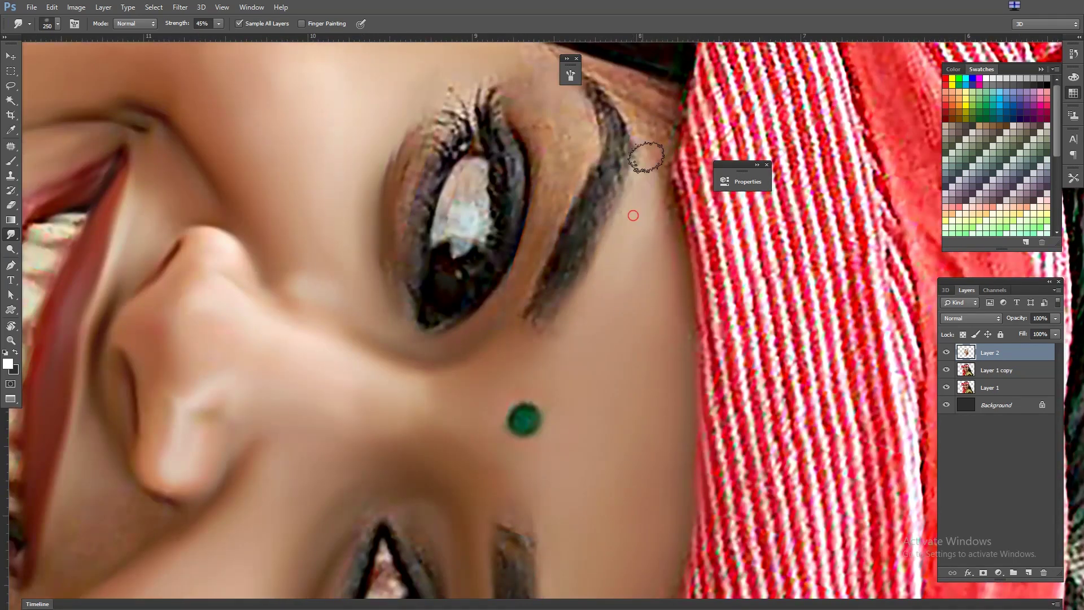
pyautogui.scroll(2, 634, 188)
pyautogui.scroll(-1, 514, 328)
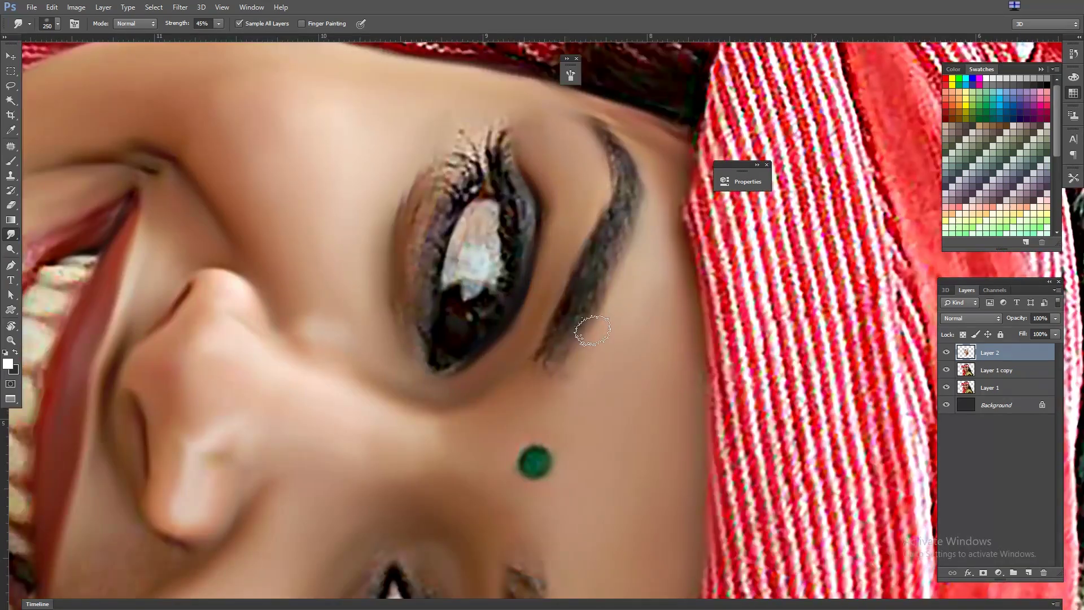
pyautogui.hscroll(-2, 440, 333)
pyautogui.scroll(-1, 407, 333)
pyautogui.hscroll(-1, 406, 333)
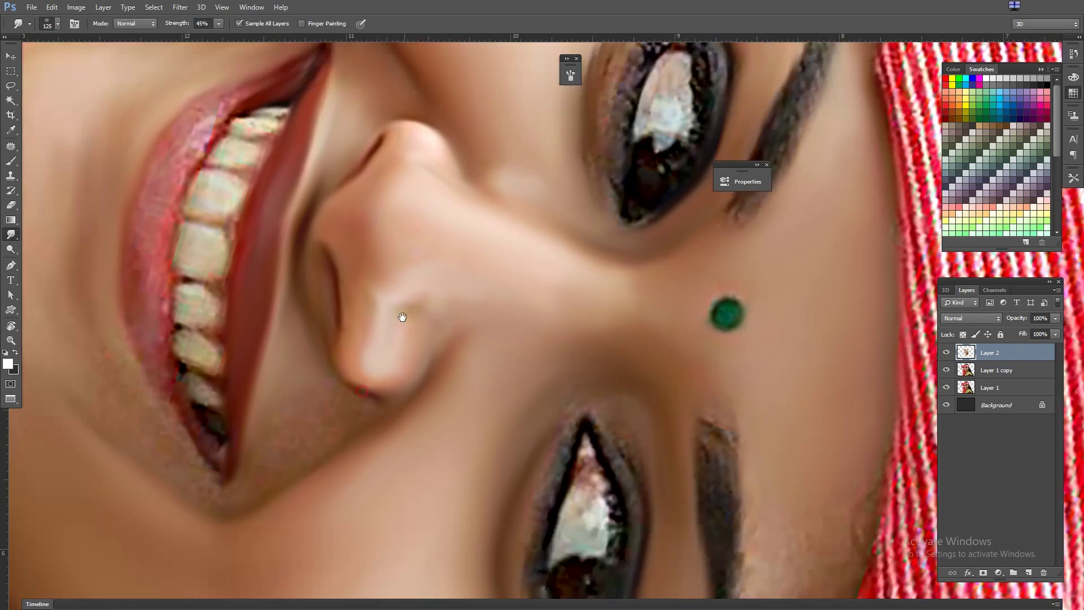
pyautogui.hscroll(-2, 429, 358)
pyautogui.press(']')
pyautogui.press(']')
pyautogui.press(']')
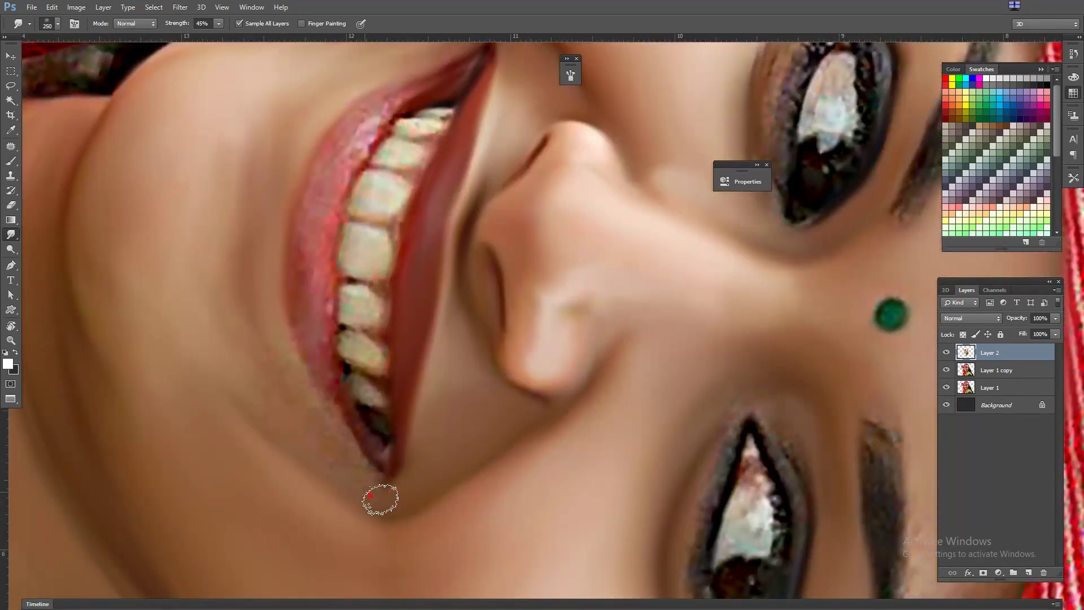
pyautogui.hscroll(-1, 565, 305)
pyautogui.scroll(2, 649, 254)
pyautogui.press(']')
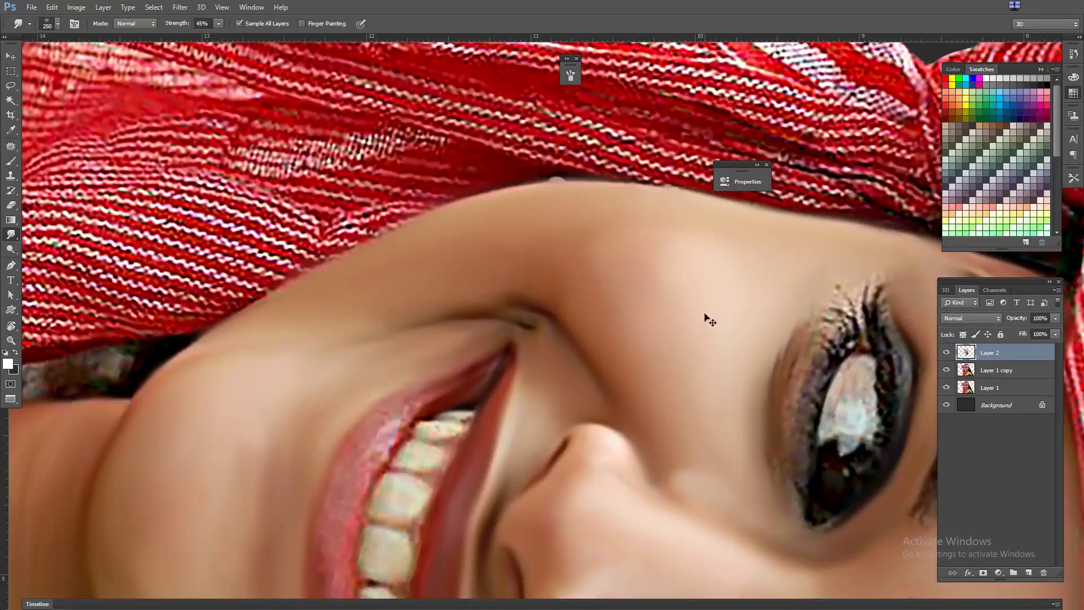
pyautogui.scroll(-1, 706, 312)
pyautogui.hscroll(3, 721, 370)
pyautogui.scroll(2, 600, 293)
# Turn the face upright and smudge one iris and eye white with a 175 px brush.
pyautogui.moveTo(600, 293)
pyautogui.mouseDown()
pyautogui.moveTo(544, 322)
pyautogui.moveTo(472, 303)
pyautogui.mouseUp()
pyautogui.scroll(-1, 685, 326)
pyautogui.press('[')
pyautogui.press('[')
pyautogui.press('[')
pyautogui.moveTo(638, 256); pyautogui.dragTo(706, 265)
pyautogui.moveTo(585, 244)
pyautogui.mouseDown()
pyautogui.moveTo(559, 286)
pyautogui.moveTo(511, 289)
pyautogui.mouseUp()
# Smooth the other eye's white and lower lashes at 100–150 px brush size.
pyautogui.press('[')
pyautogui.press('[')
pyautogui.hscroll(-5, 653, 280)
pyautogui.press(']')
pyautogui.press(']')
pyautogui.moveTo(428, 268); pyautogui.dragTo(362, 318)
pyautogui.moveTo(337, 341)
pyautogui.mouseDown()
pyautogui.moveTo(497, 355)
pyautogui.moveTo(475, 383)
pyautogui.moveTo(432, 308)
pyautogui.moveTo(505, 317)
pyautogui.mouseUp()
# Enlarge the Smudge brush up to 400 px while panning across the face.
pyautogui.press(']')
pyautogui.press(']')
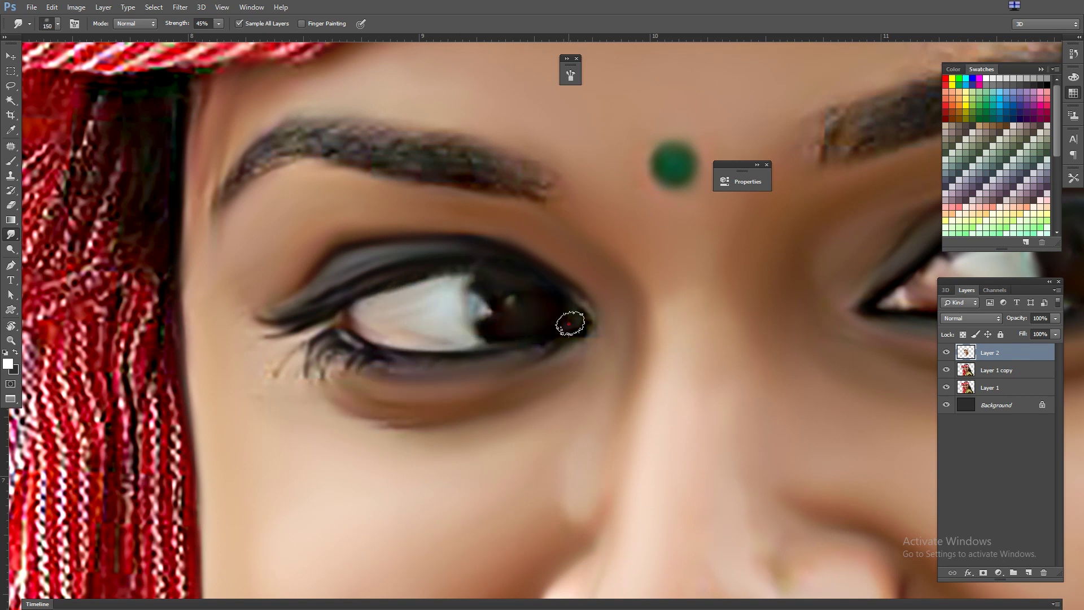
pyautogui.scroll(3, 540, 286)
pyautogui.press(']')
pyautogui.hscroll(5, 592, 237)
pyautogui.press(']')
pyautogui.press(']')
pyautogui.press(']')
pyautogui.press(']')
pyautogui.hscroll(3, 706, 203)
pyautogui.scroll(1, 705, 204)
pyautogui.hscroll(2, 779, 271)
pyautogui.scroll(-2, 779, 271)
# Shrink the brush to 150 px and smudge the grainy front teeth smooth.
pyautogui.press('[')
pyautogui.press('[')
pyautogui.hscroll(-3, 808, 305)
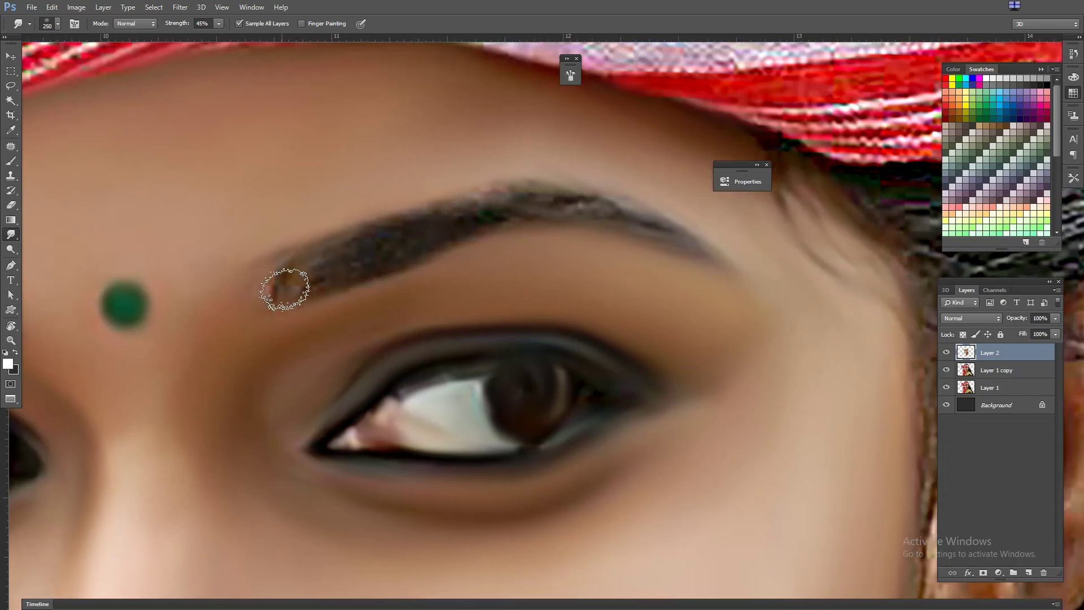
pyautogui.scroll(-5, 648, 249)
pyautogui.scroll(5, 544, 307)
pyautogui.press('[')
pyautogui.press('[')
pyautogui.press('[')
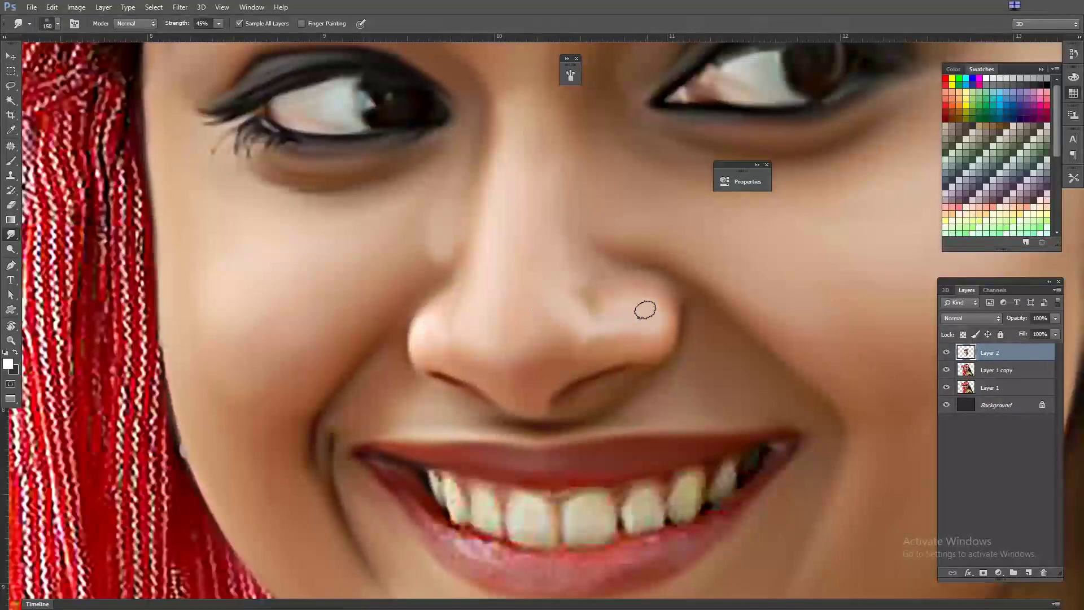
pyautogui.scroll(-2, 570, 339)
pyautogui.scroll(-2, 560, 326)
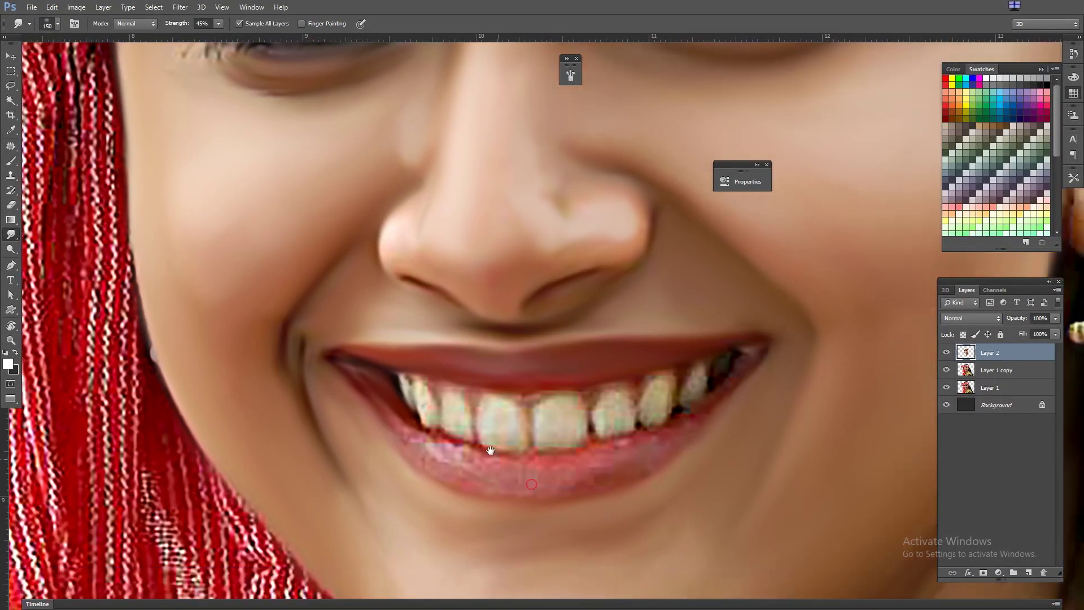
pyautogui.hscroll(2, 561, 339)
pyautogui.moveTo(480, 403)
pyautogui.mouseDown()
pyautogui.moveTo(484, 428)
pyautogui.moveTo(559, 397)
pyautogui.moveTo(614, 411)
pyautogui.mouseUp()
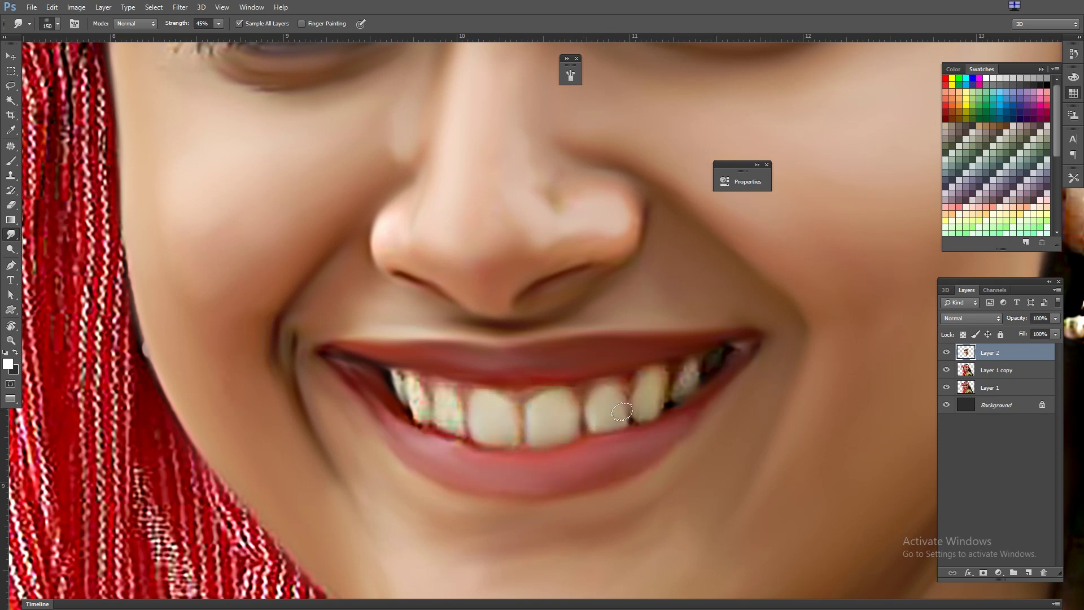
# Smooth the earlobe and surrounding ear with a slightly larger brush.
pyautogui.scroll(-3, 577, 375)
pyautogui.scroll(4, 480, 402)
pyautogui.press(']')
pyautogui.moveTo(479, 402)
pyautogui.mouseDown()
pyautogui.moveTo(425, 450)
pyautogui.moveTo(530, 346)
pyautogui.moveTo(510, 240)
pyautogui.mouseUp()
# Resize the Smudge brush from 200 to 150, then up to 500 px.
pyautogui.press(']')
pyautogui.scroll(-3, 510, 240)
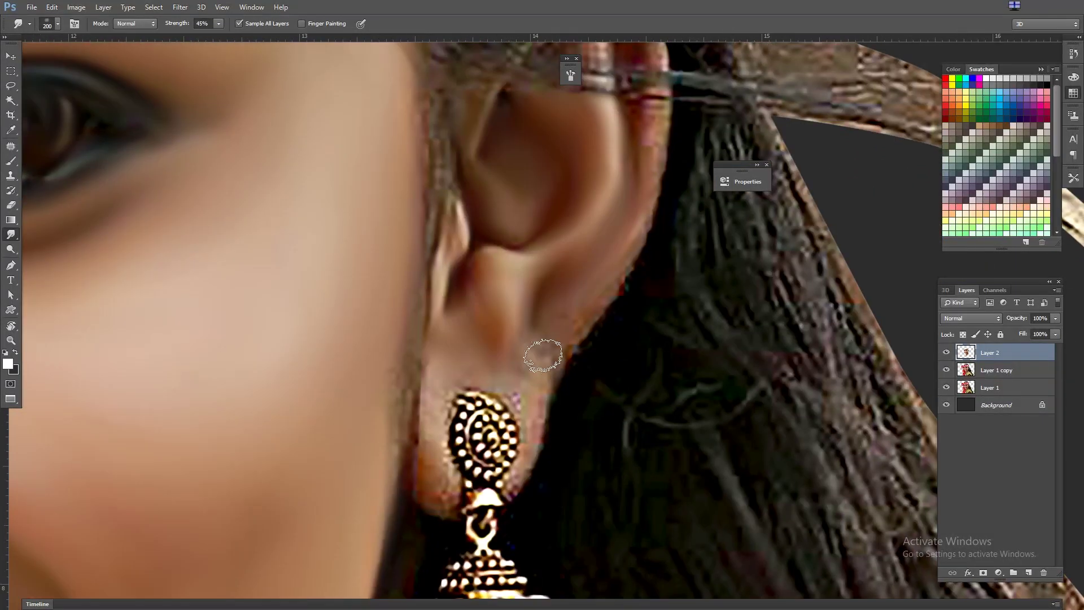
pyautogui.press('[')
pyautogui.press('[')
pyautogui.scroll(3, 624, 169)
pyautogui.scroll(-3, 611, 424)
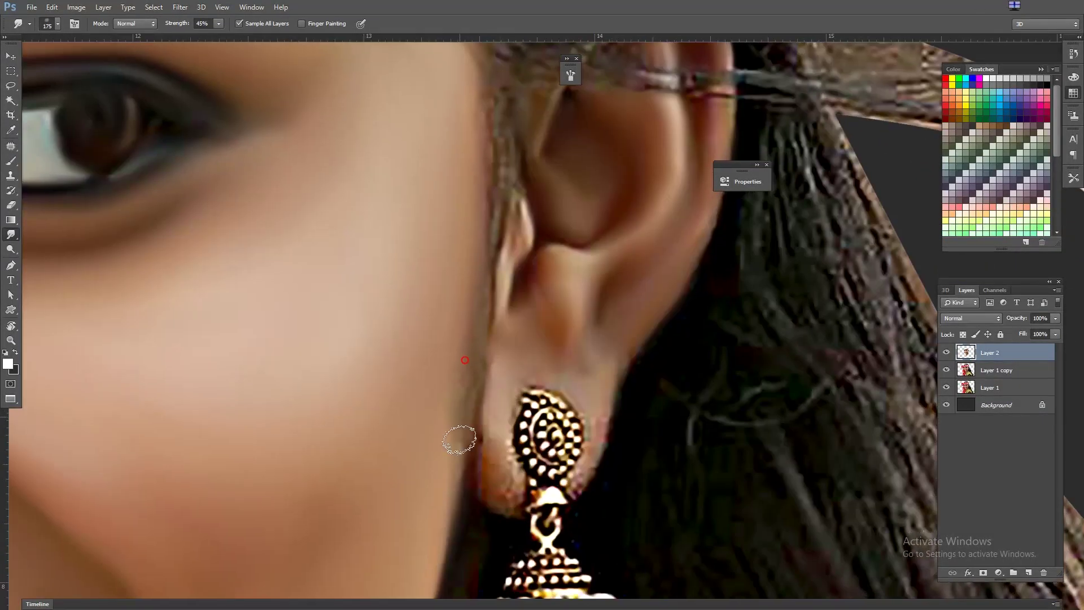
pyautogui.scroll(2, 467, 346)
pyautogui.scroll(-3, 474, 327)
pyautogui.scroll(2, 295, 426)
pyautogui.press(']')
pyautogui.press(']')
pyautogui.press(']')
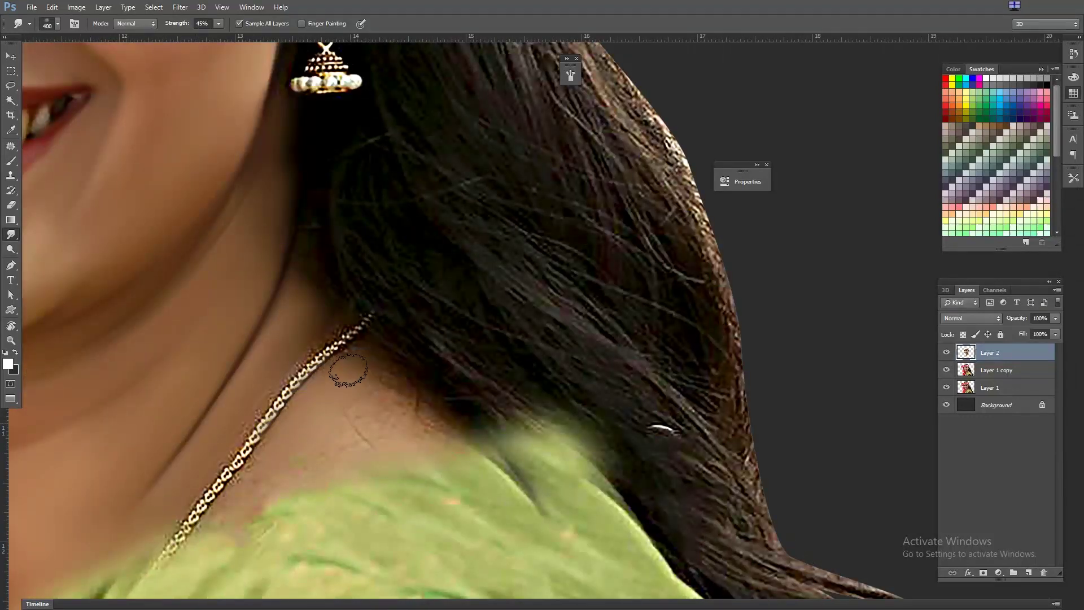
pyautogui.press(']')
# Pan to the eye, ear and earring, then to the turban close-up.
pyautogui.scroll(2, 453, 400)
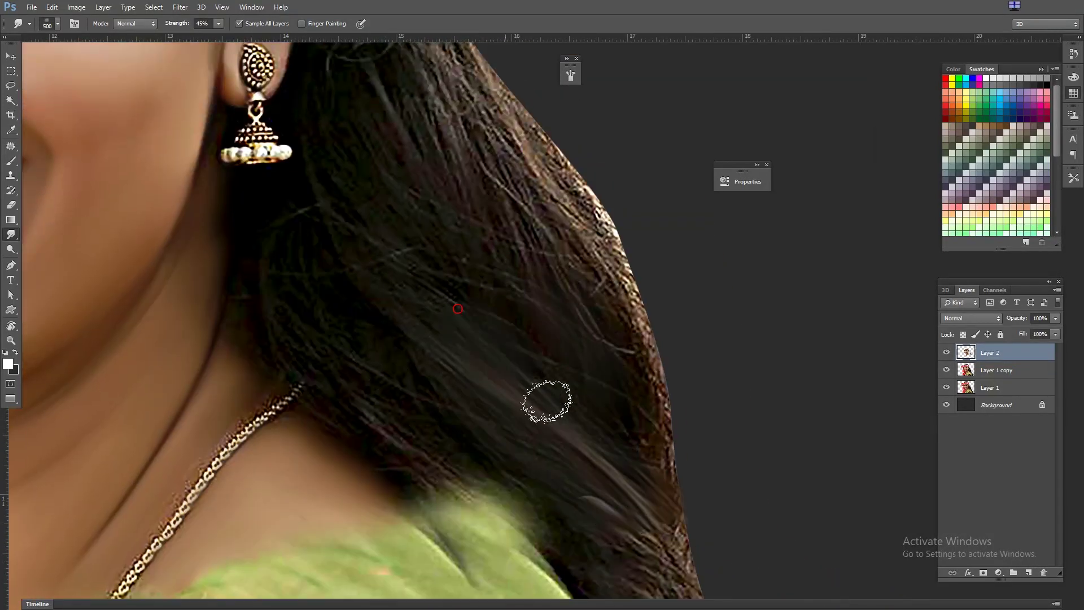
pyautogui.moveTo(474, 303); pyautogui.dragTo(581, 426)
pyautogui.scroll(-3, 699, 502)
pyautogui.scroll(3, 603, 97)
pyautogui.moveTo(704, 219)
pyautogui.mouseDown()
pyautogui.moveTo(544, 518)
pyautogui.moveTo(549, 532)
pyautogui.mouseUp()
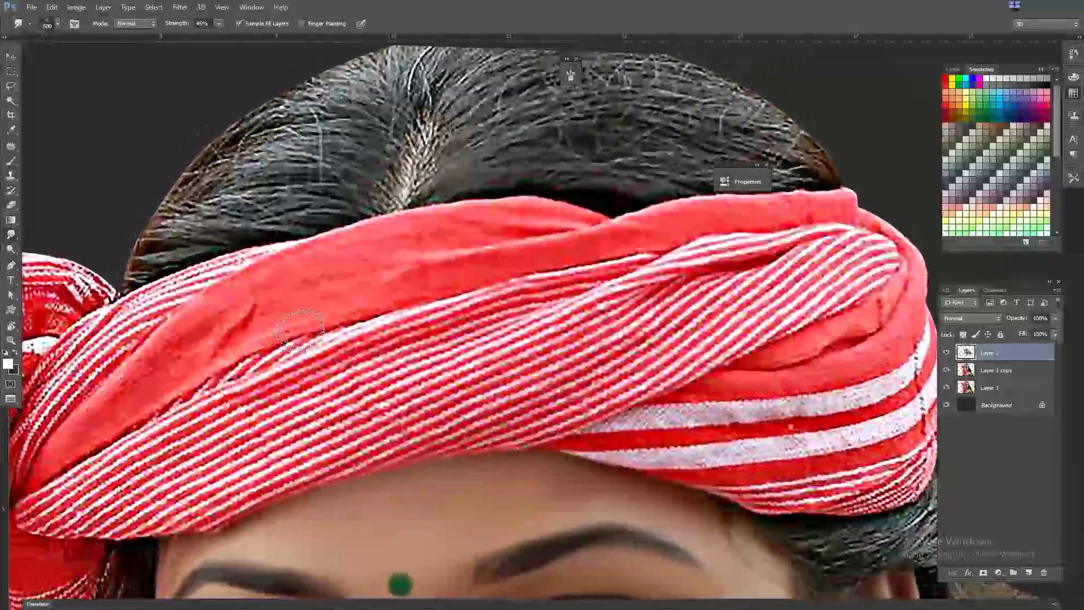
# Smudge the striped red turban band and the hair strands above it, then view the whole portrait.
pyautogui.moveTo(375, 286)
pyautogui.mouseDown()
pyautogui.moveTo(711, 219)
pyautogui.moveTo(399, 241)
pyautogui.moveTo(329, 293)
pyautogui.moveTo(218, 310)
pyautogui.moveTo(105, 416)
pyautogui.mouseUp()
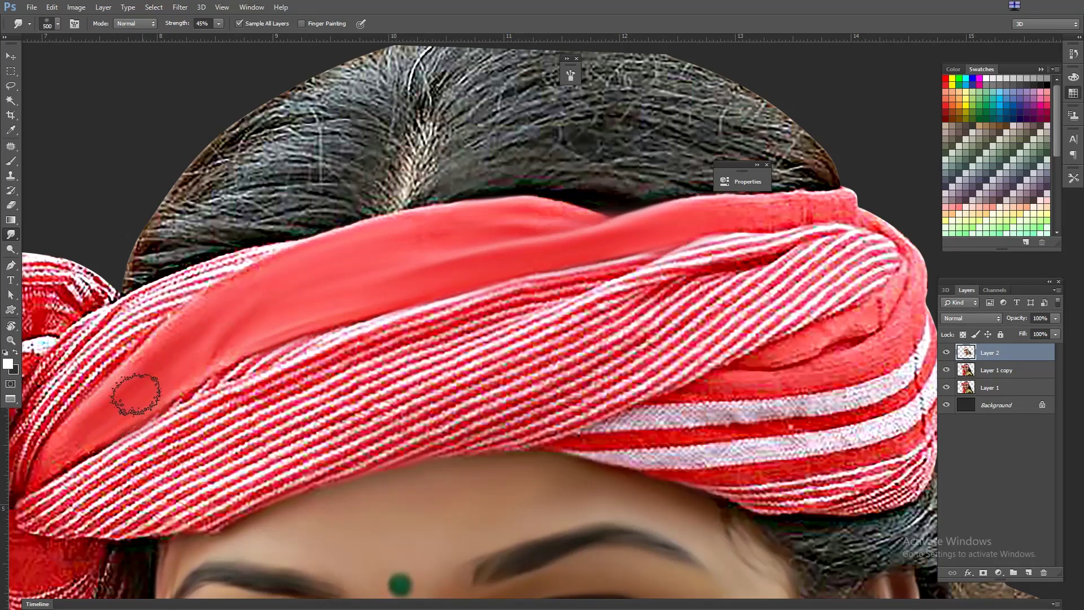
pyautogui.scroll(3, 380, 380)
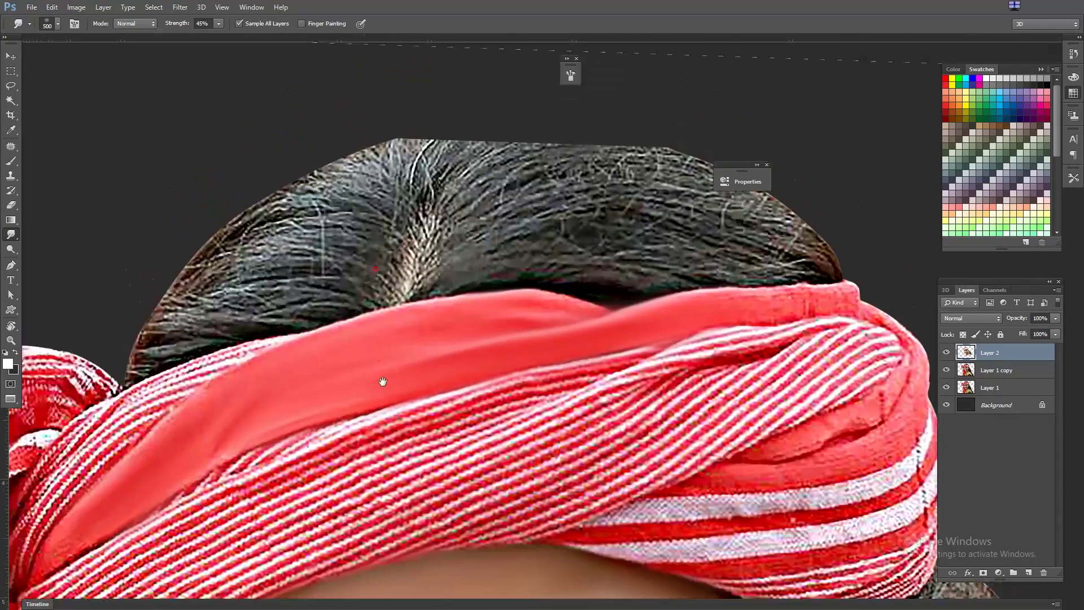
pyautogui.scroll(2, 452, 316)
pyautogui.moveTo(624, 221)
pyautogui.mouseDown()
pyautogui.moveTo(568, 229)
pyautogui.moveTo(581, 209)
pyautogui.moveTo(662, 204)
pyautogui.moveTo(576, 226)
pyautogui.mouseUp()
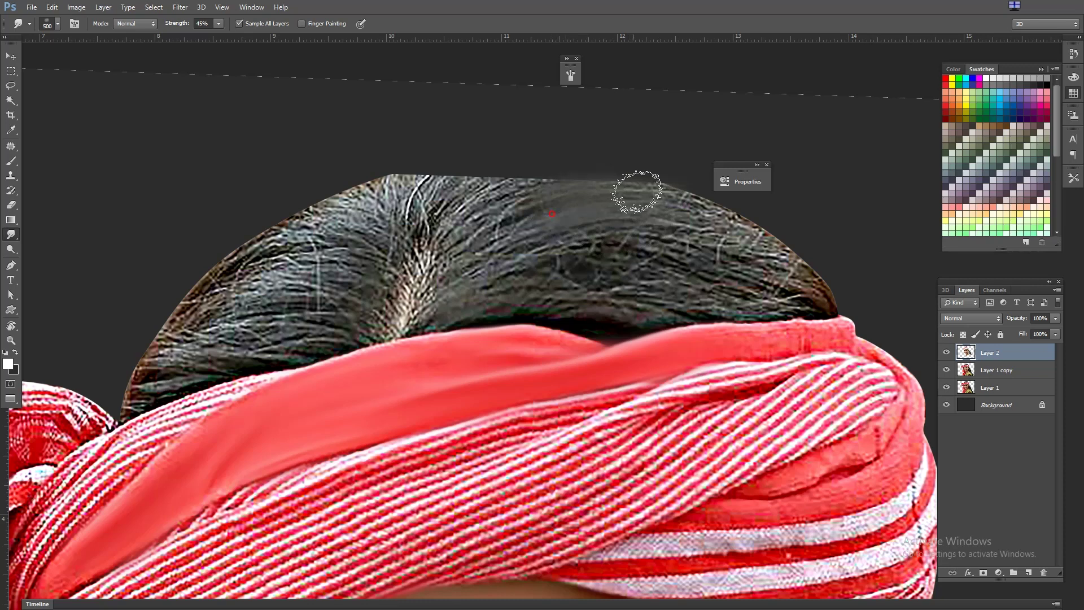
pyautogui.hotkey('ctrl', '0')
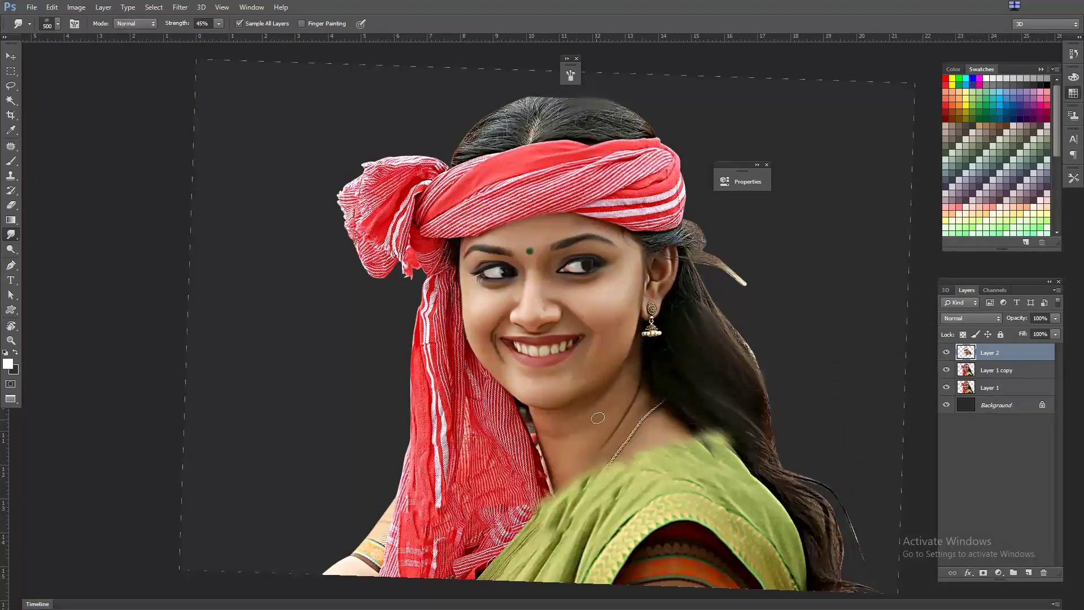
pyautogui.moveTo(625, 408); pyautogui.dragTo(626, 408)
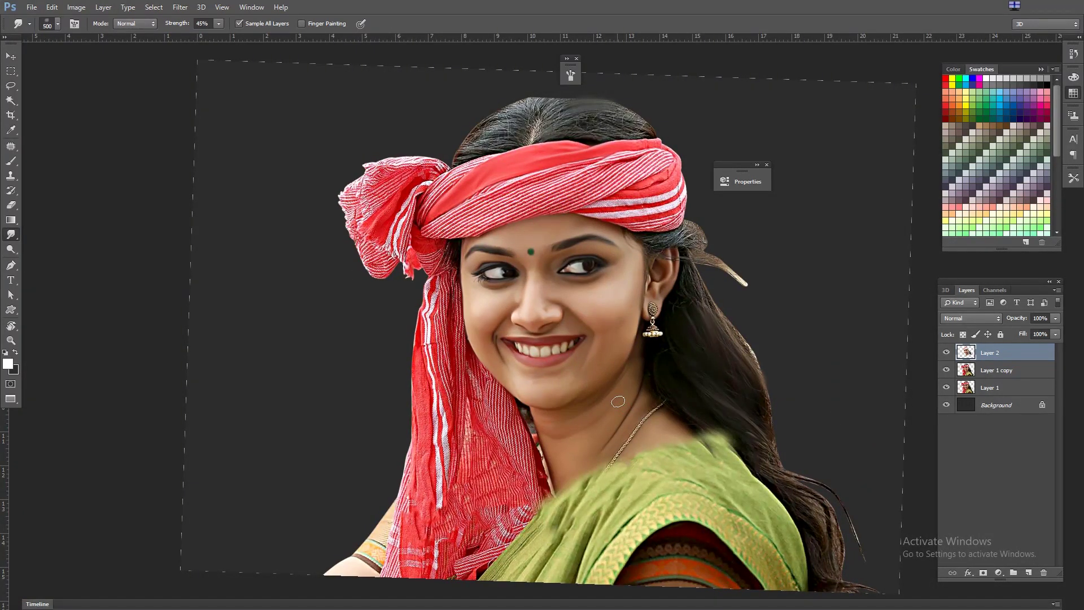
pyautogui.scroll(3, 466, 242)
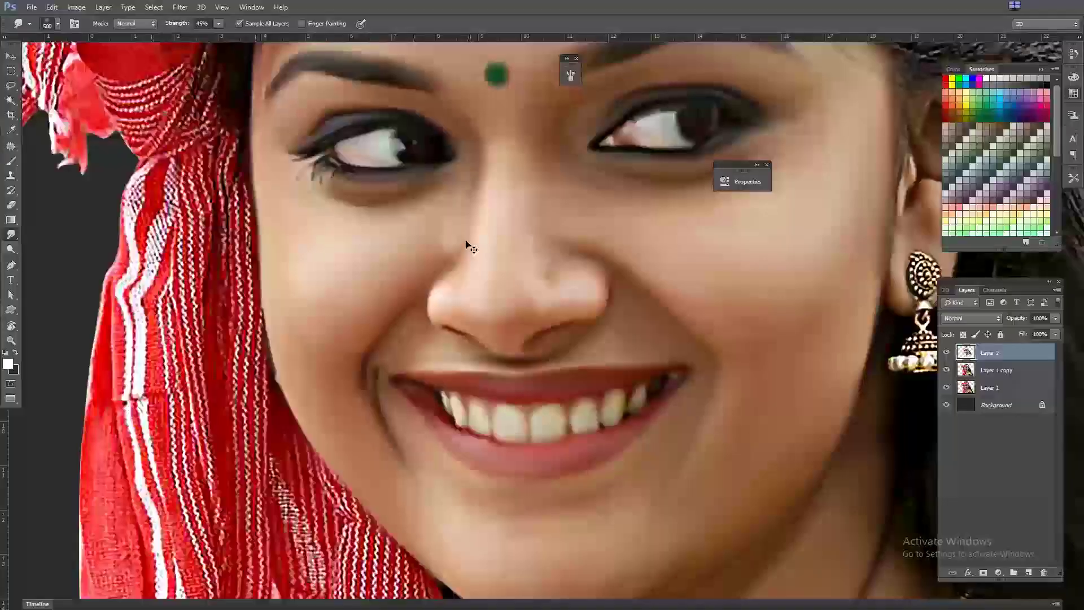
# Smooth the nose-tip skin with a 175 px Smudge brush, then fit the image to the window.
pyautogui.scroll(3, 544, 447)
pyautogui.moveTo(545, 453); pyautogui.dragTo(559, 478)
pyautogui.press('[')
pyautogui.press('[')
pyautogui.press('[')
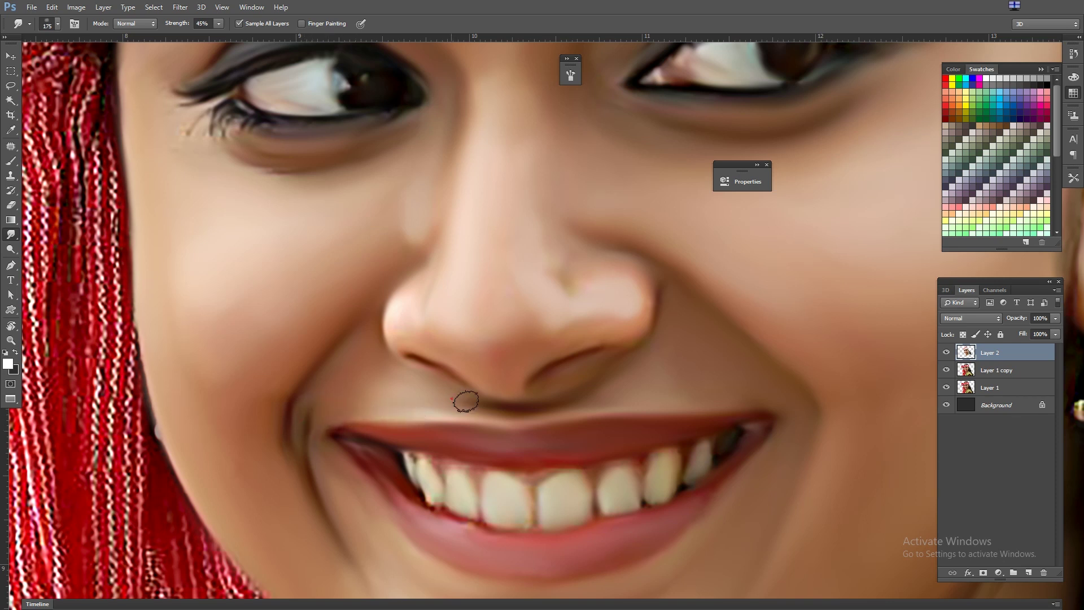
pyautogui.press(']')
pyautogui.moveTo(599, 297); pyautogui.dragTo(607, 313)
pyautogui.hotkey('ctrl', '0')
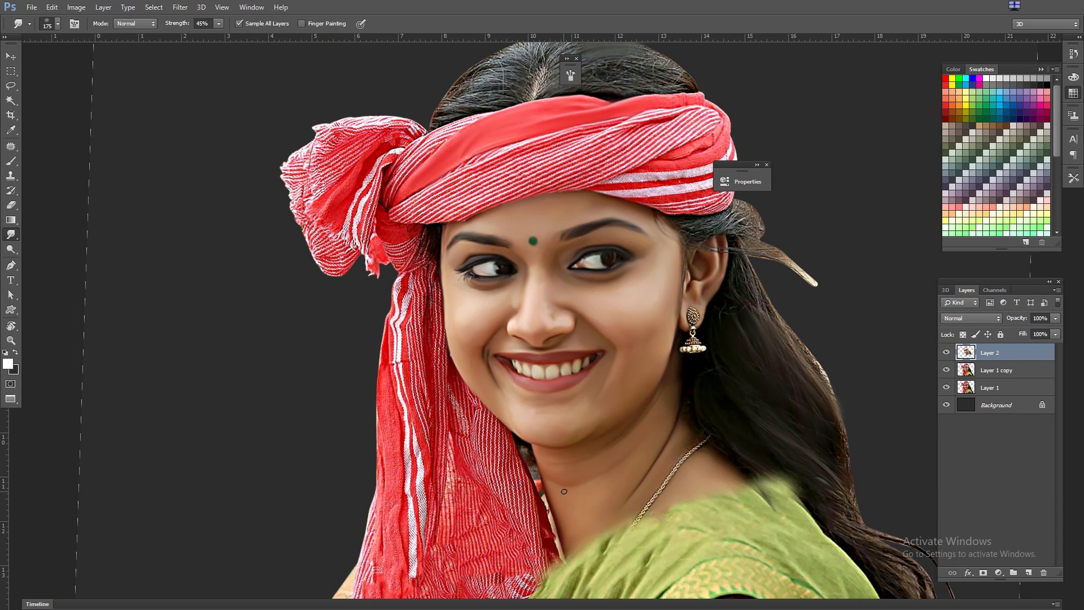
# Hide Layer 1, show Layer 1 copy, and merge it with Layer 2 using Ctrl+E.
pyautogui.click(946, 387)
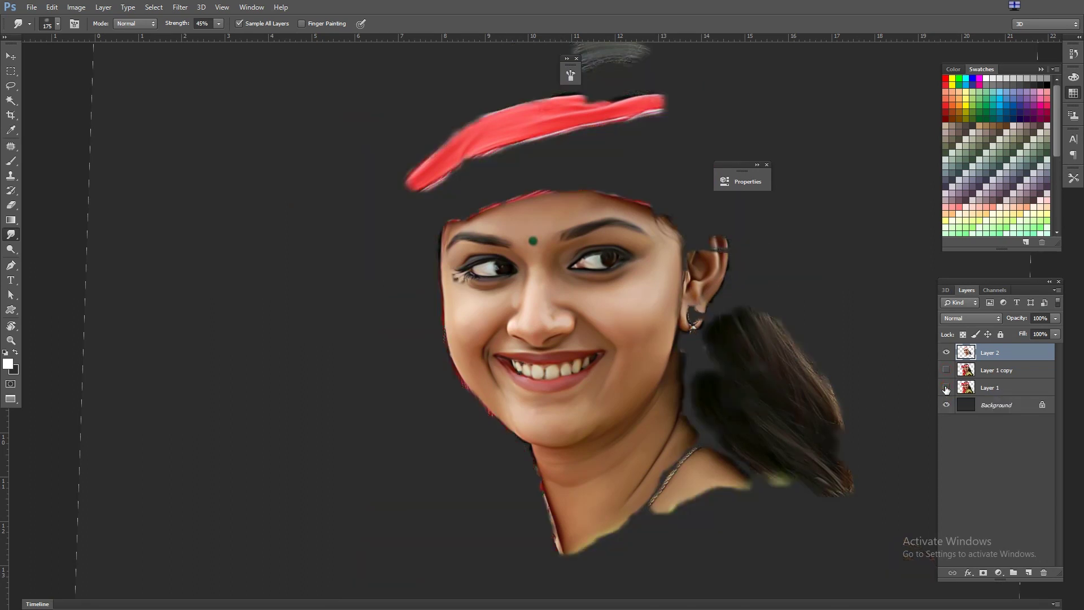
pyautogui.hotkey('ctrl', '-')
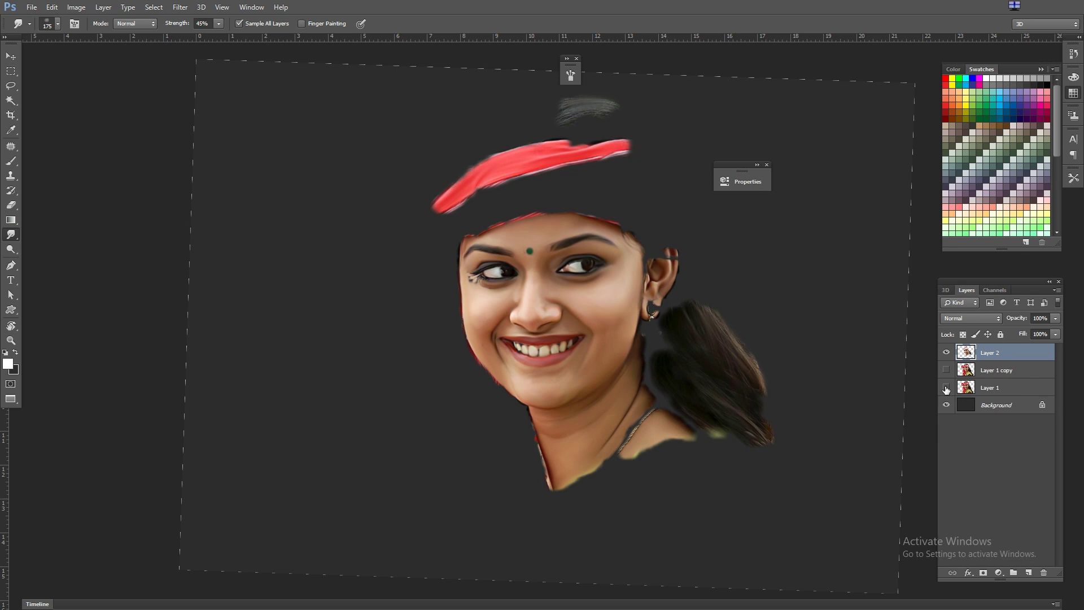
pyautogui.hotkey('ctrl', '+')
pyautogui.hotkey('ctrl', '+')
pyautogui.hotkey('ctrl', '+')
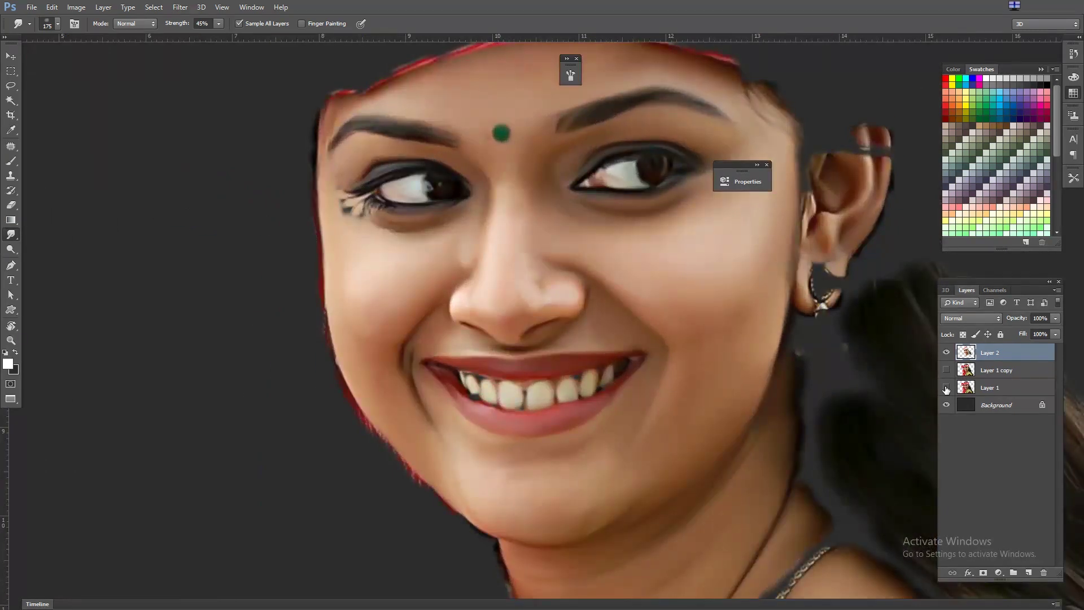
pyautogui.click(946, 369)
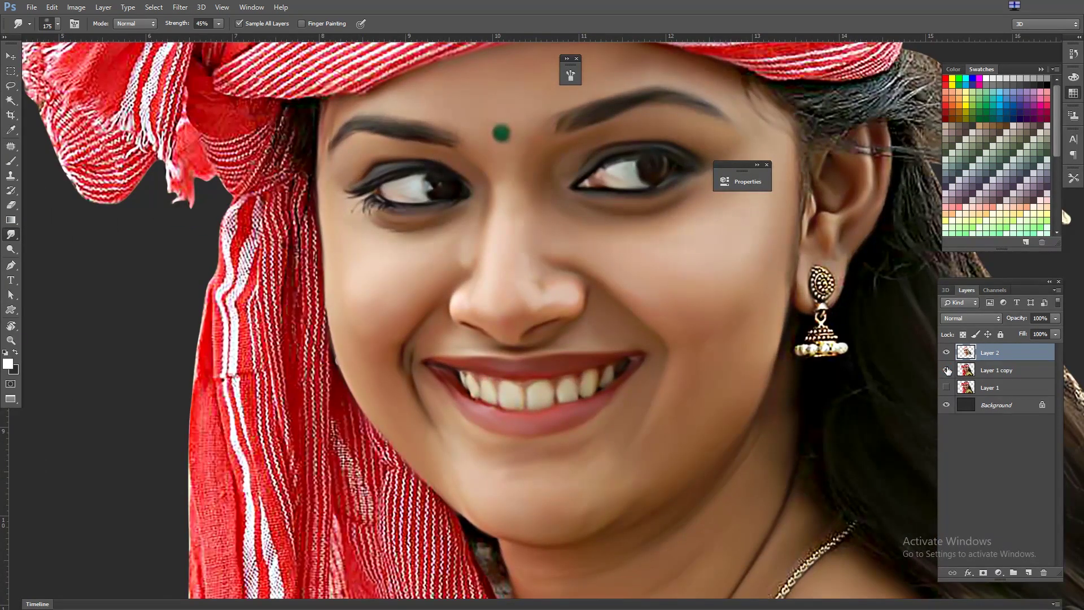
pyautogui.hotkey('ctrl', '-')
pyautogui.hotkey('ctrl', '-')
pyautogui.hotkey('ctrl', '-')
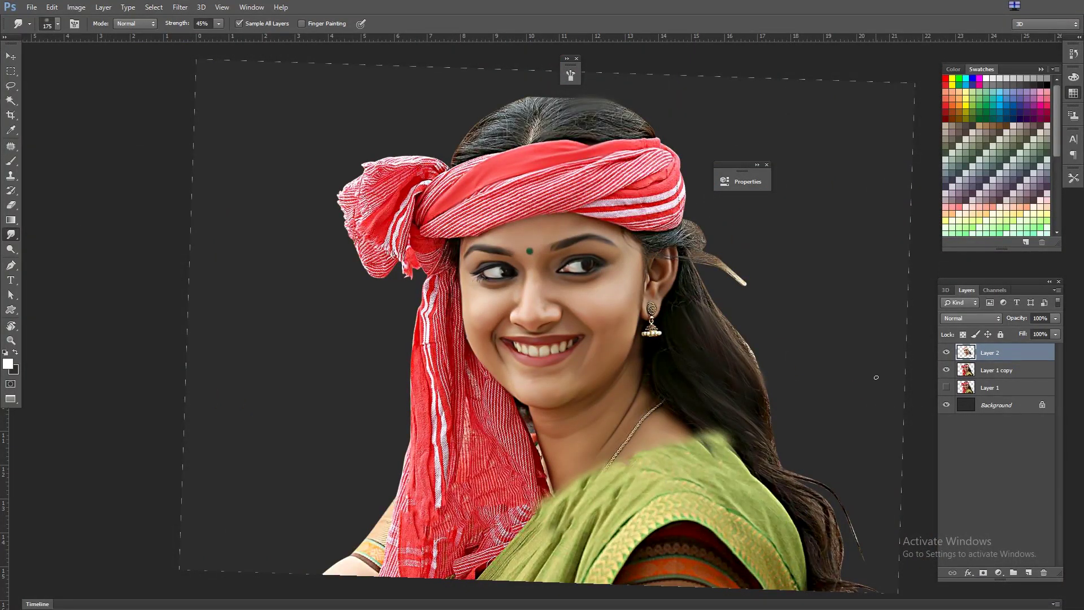
pyautogui.keyDown('shift'); pyautogui.click(993, 375); pyautogui.keyUp('shift')
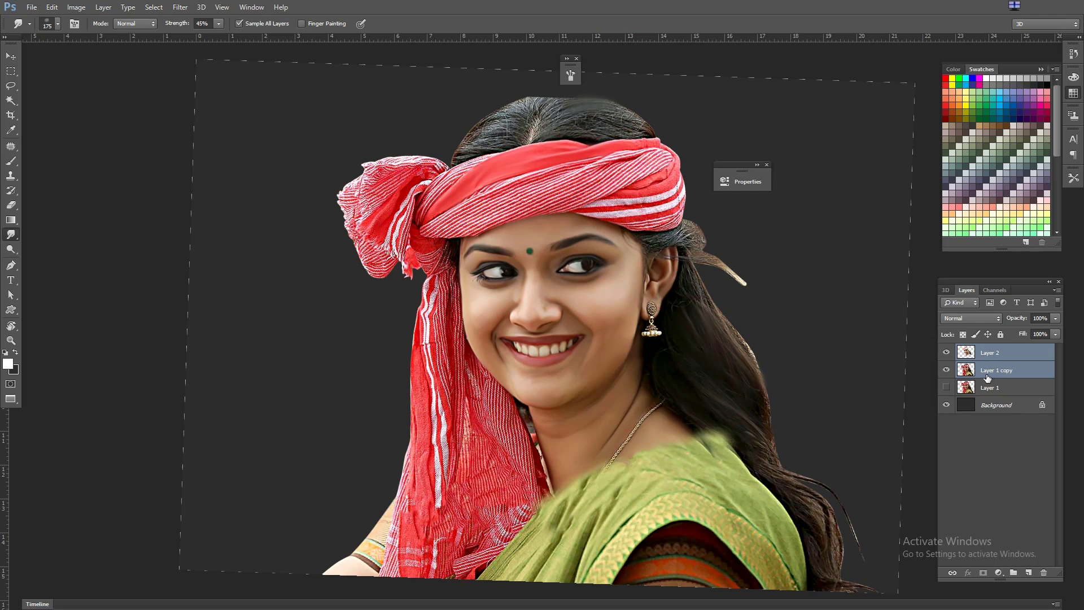
pyautogui.hotkey('ctrl', 'e')
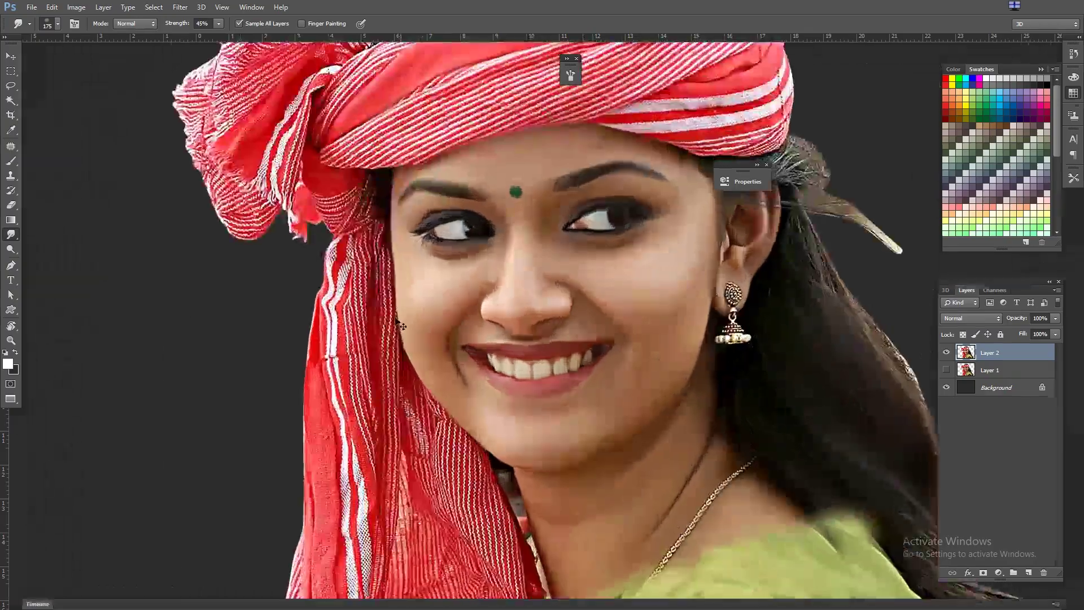
# Push the crown's hair edge upward and right in two smudge strokes, then zoom out.
pyautogui.scroll(10, 522, 427)
pyautogui.scroll(5, 522, 428)
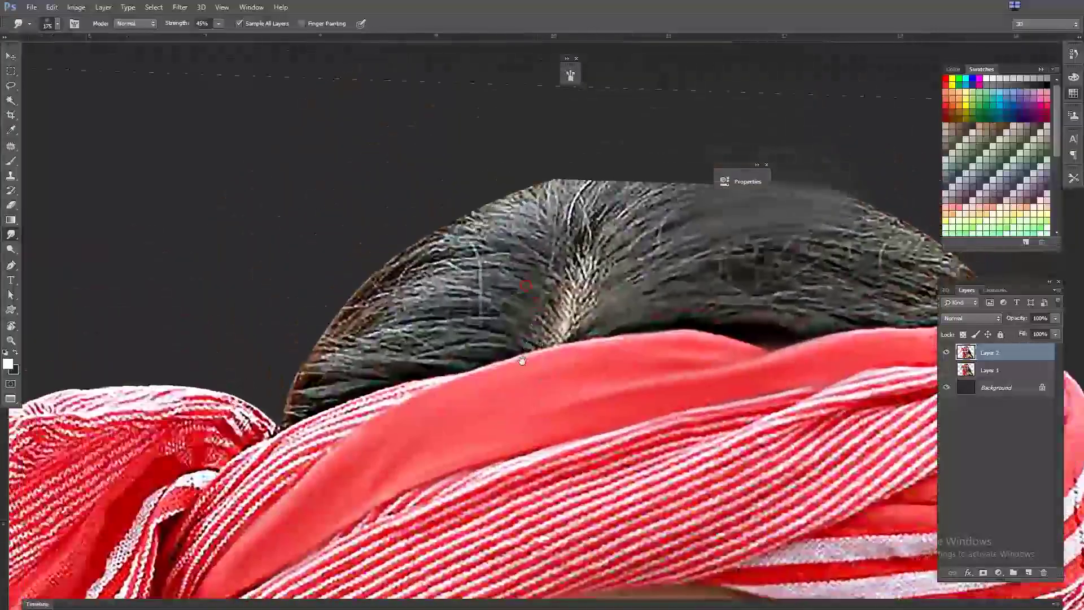
pyautogui.scroll(5, 550, 303)
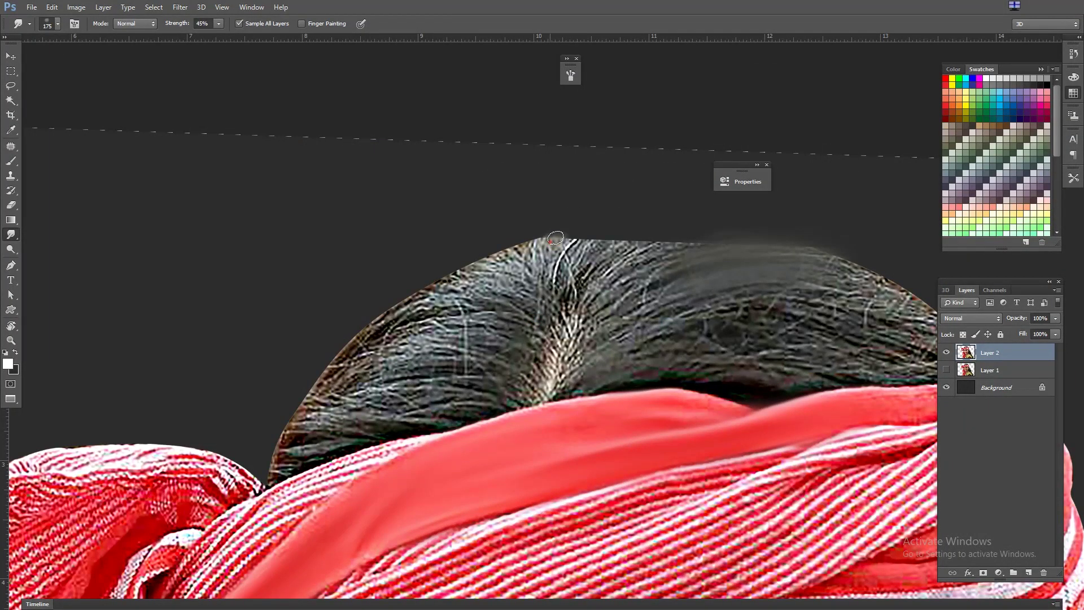
pyautogui.moveTo(571, 244); pyautogui.dragTo(682, 231)
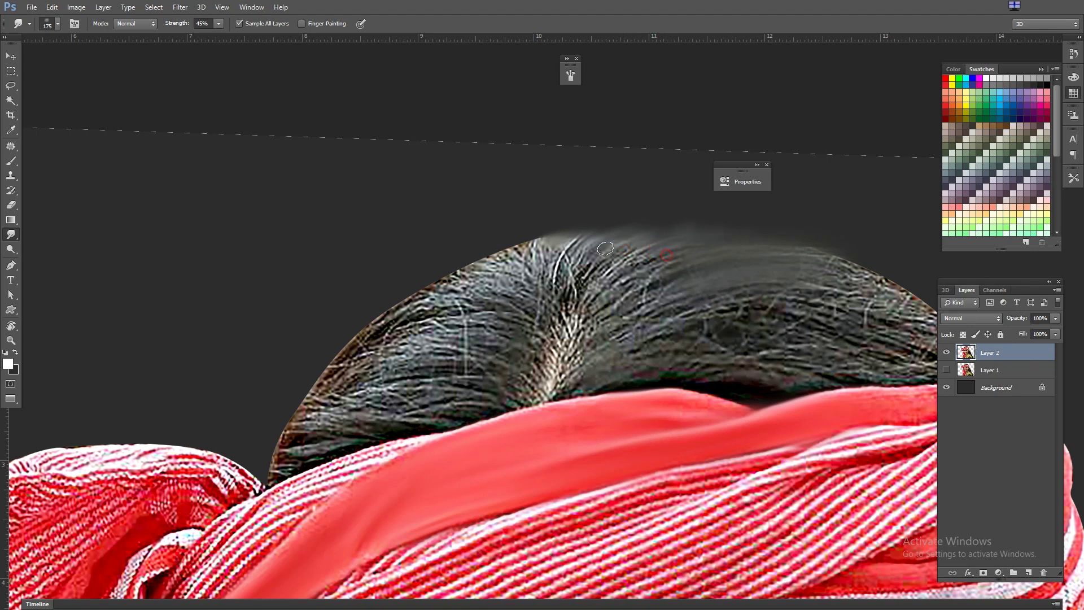
pyautogui.moveTo(560, 246); pyautogui.dragTo(665, 232)
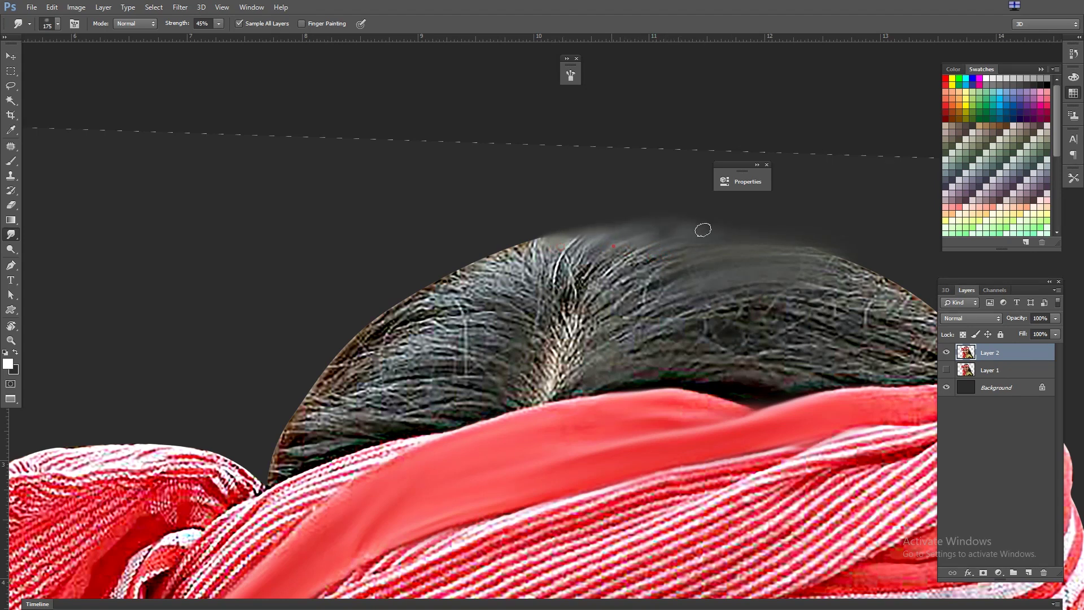
pyautogui.hotkey('ctrl', '-')
pyautogui.hotkey('ctrl', '-')
pyautogui.hotkey('ctrl', '-')
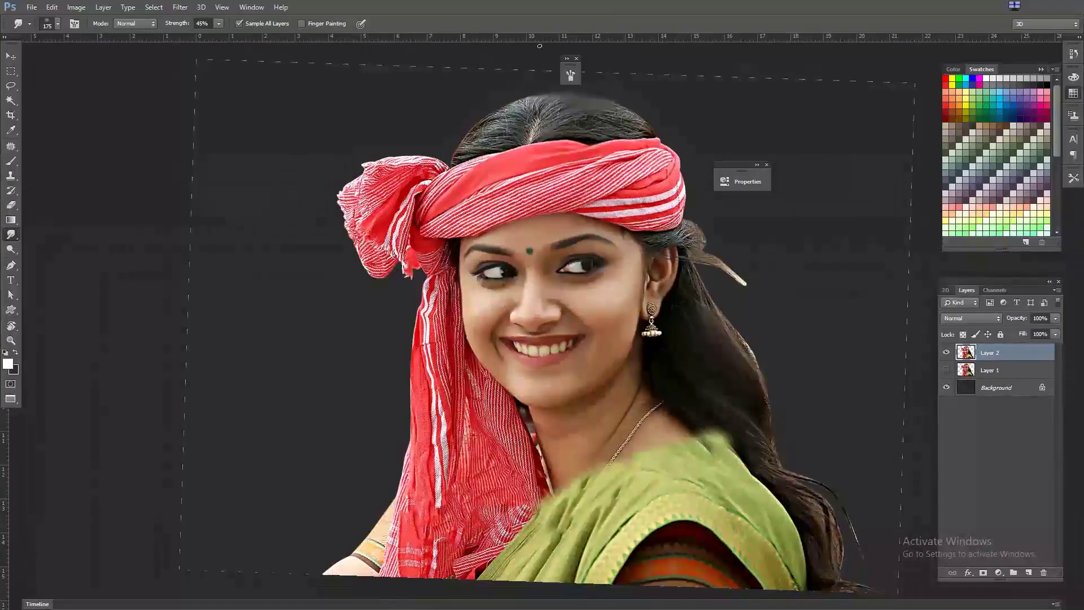
# Duplicate Layer 2 as Layer 2 copy and open the Oil Paint filter.
pyautogui.click(181, 6)
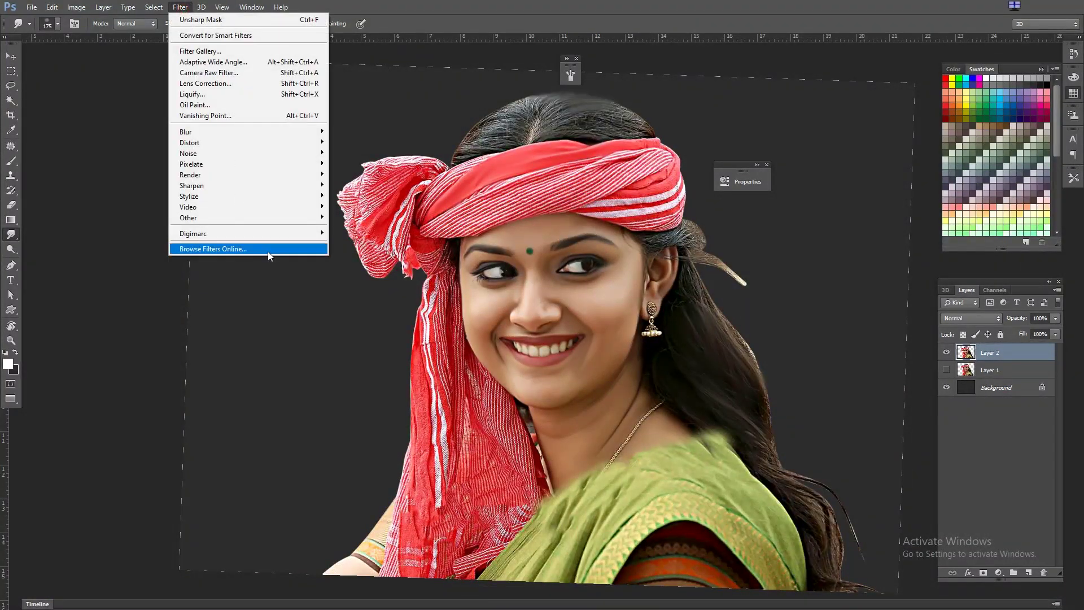
pyautogui.click(1014, 352)
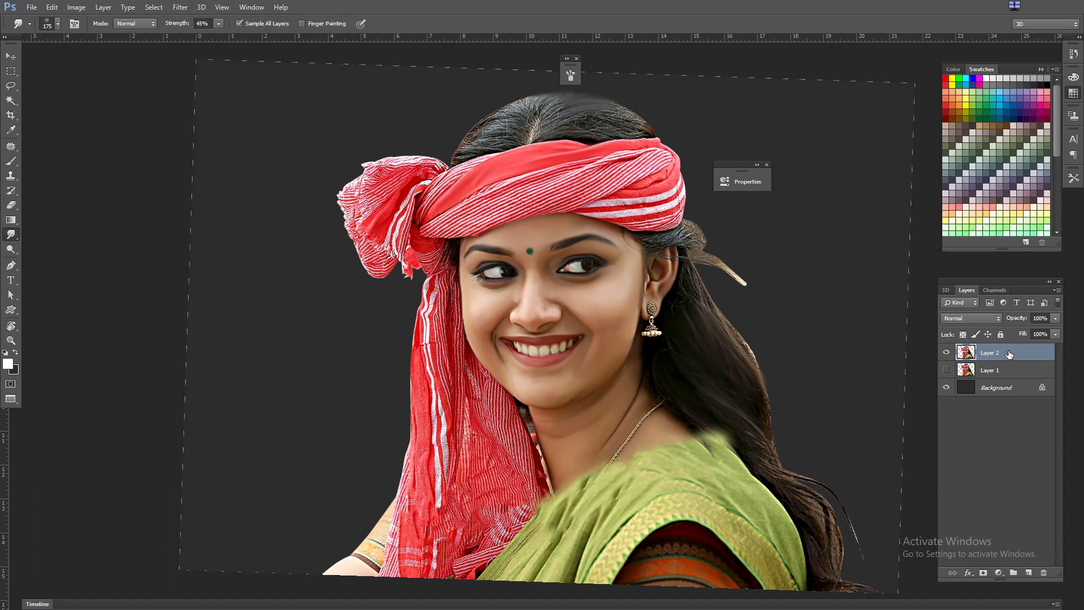
pyautogui.rightClick(1017, 354)
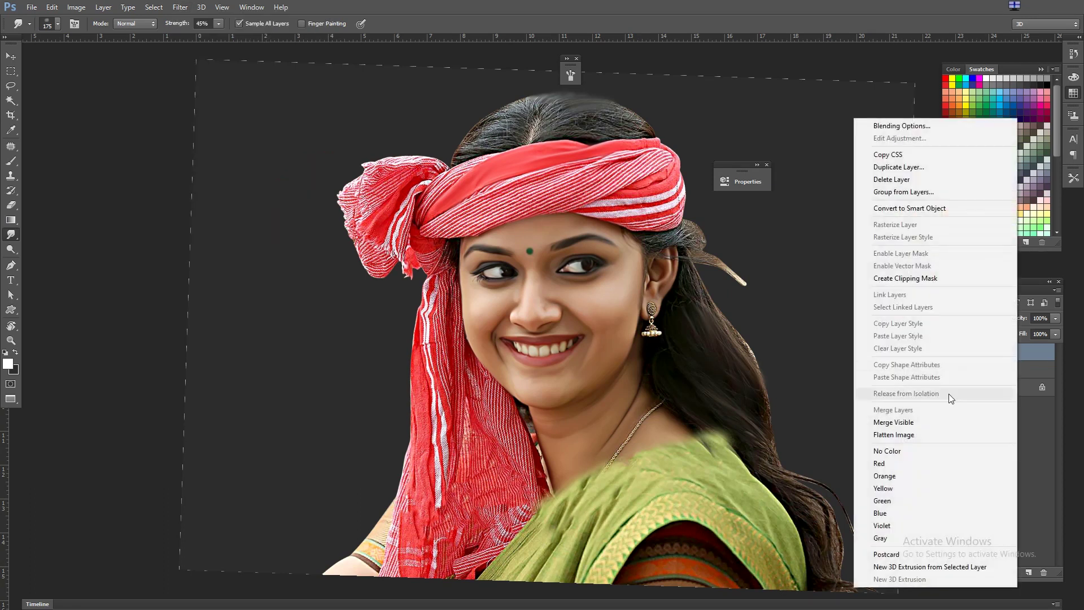
pyautogui.click(953, 167)
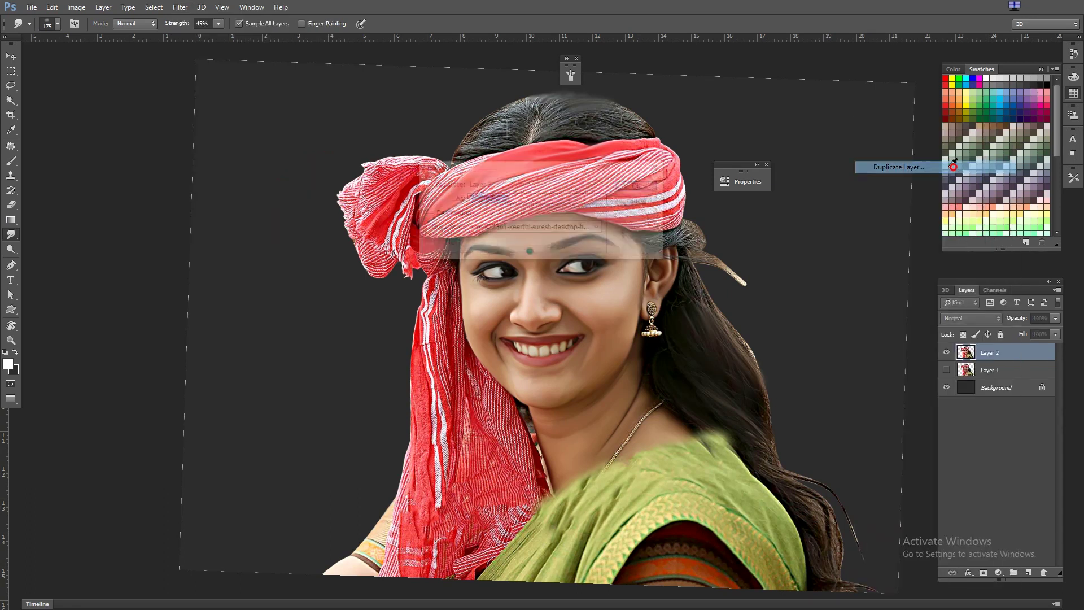
pyautogui.click(639, 186)
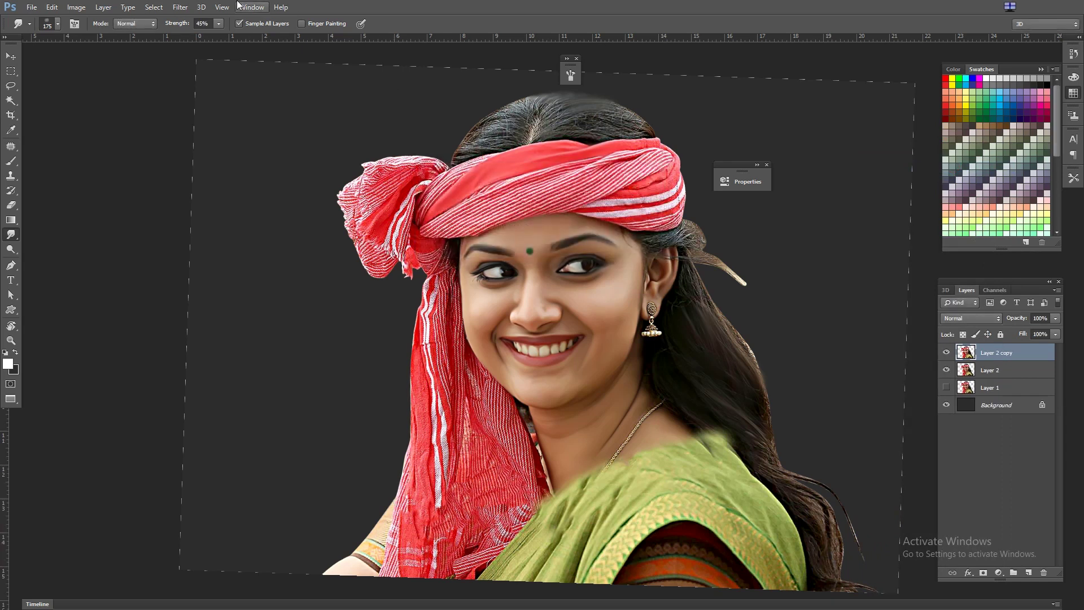
pyautogui.click(181, 7)
pyautogui.click(188, 105)
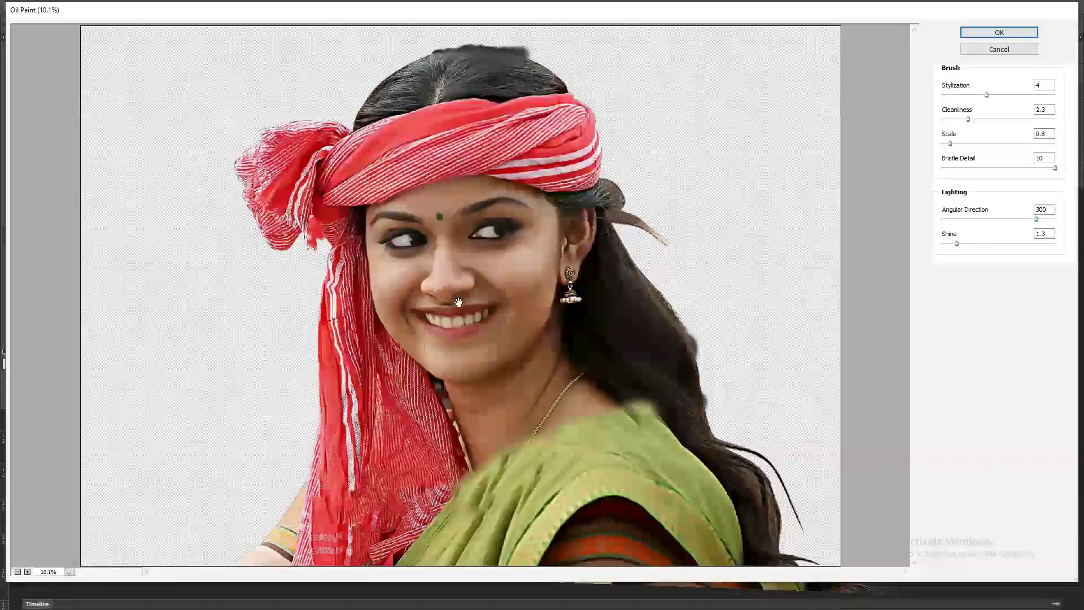
# Zoom and pan the Oil Paint preview onto the eyes and bindi.
pyautogui.scroll(5, 461, 307)
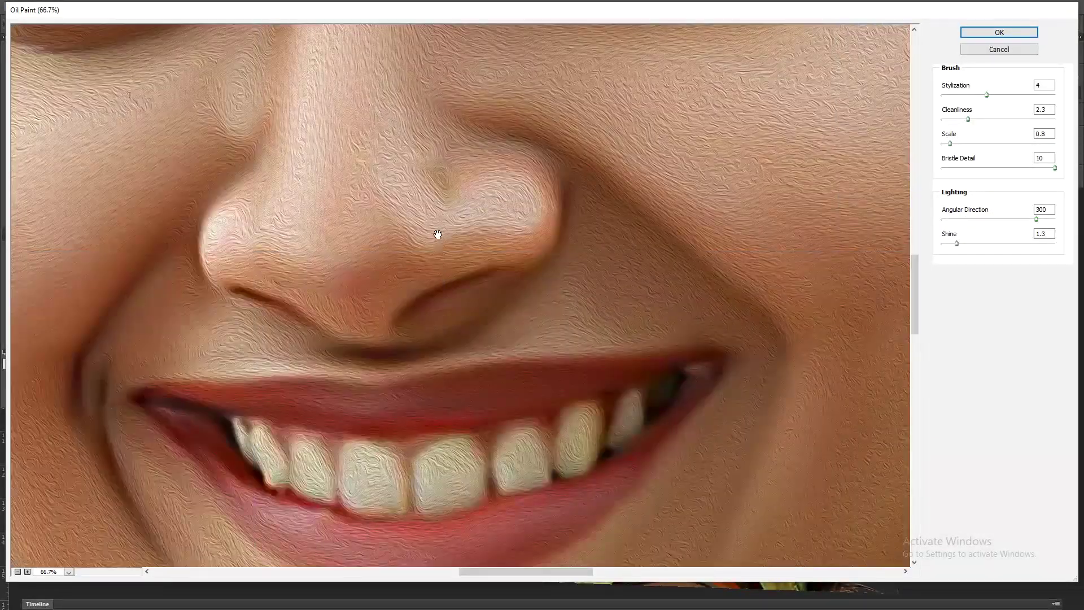
pyautogui.moveTo(437, 234); pyautogui.dragTo(569, 468)
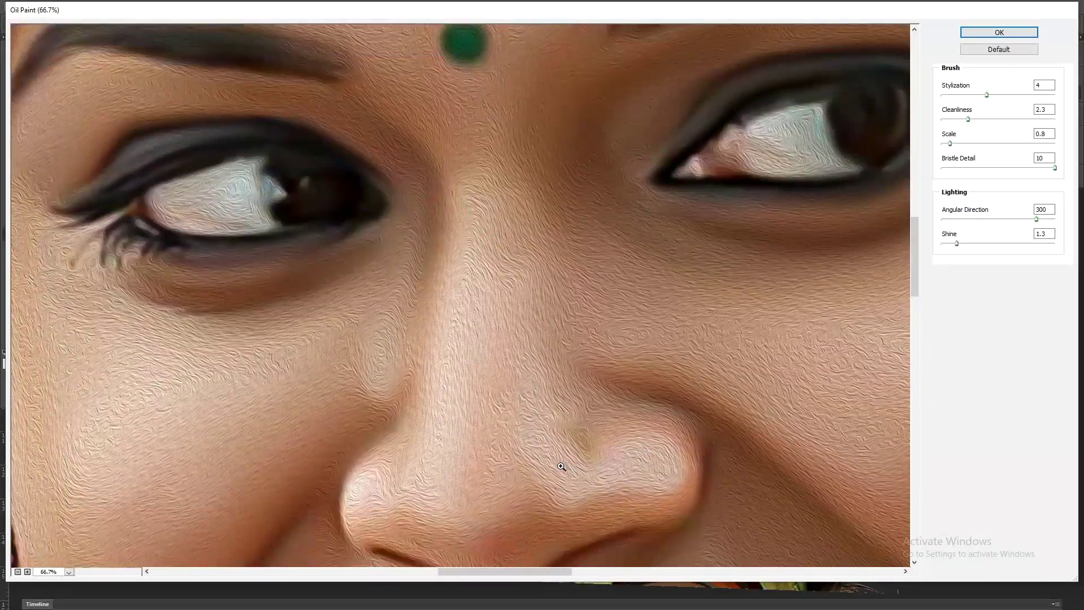
pyautogui.scroll(-1, 559, 458)
pyautogui.scroll(1, 505, 420)
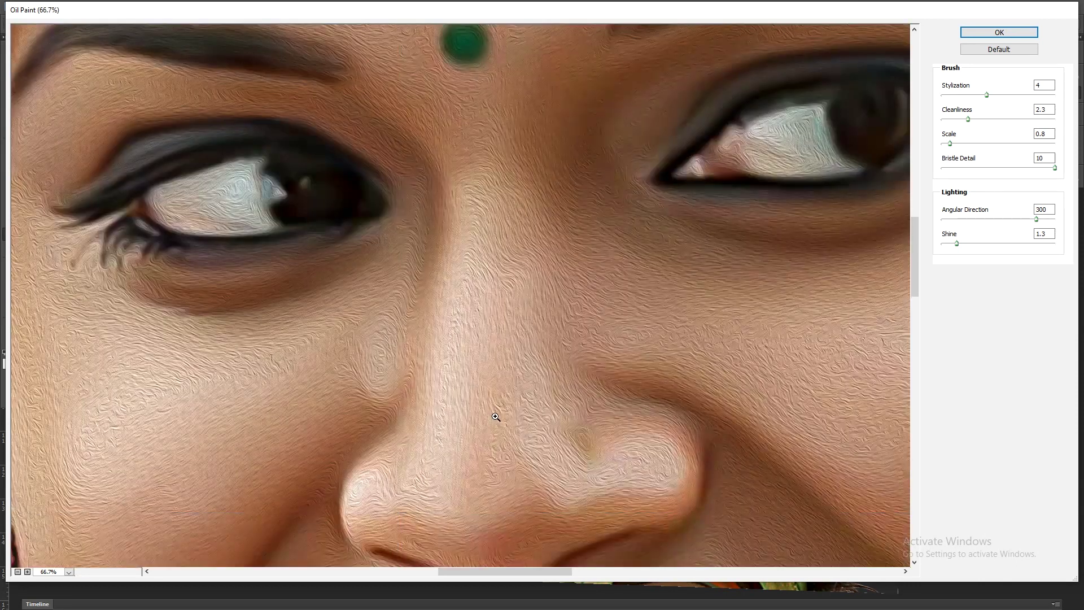
pyautogui.scroll(-6, 495, 410)
pyautogui.scroll(3, 452, 387)
pyautogui.scroll(1, 428, 294)
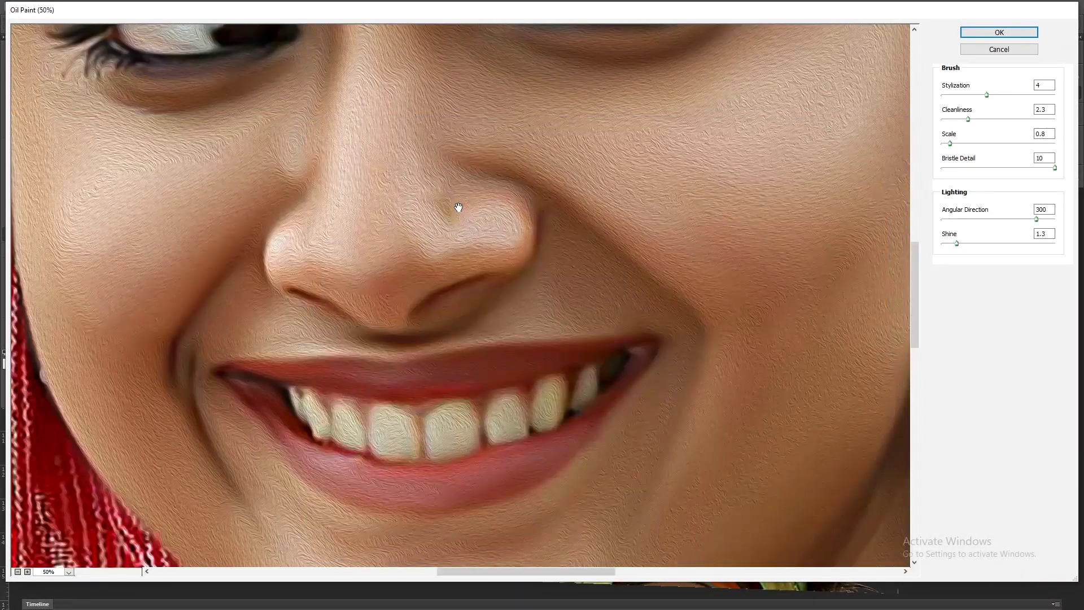
pyautogui.moveTo(458, 207); pyautogui.dragTo(550, 394)
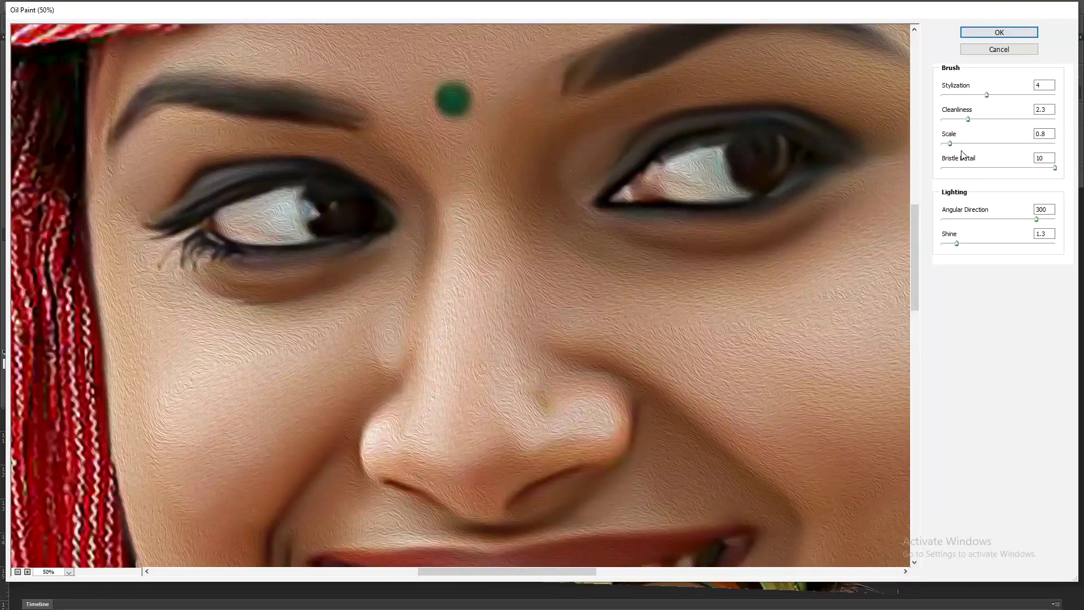
# Preview Oil Paint at Stylization 8.71, Scale 1.83 and Shine 1.3, raising Cleanliness.
pyautogui.moveTo(951, 147)
pyautogui.mouseDown()
pyautogui.moveTo(972, 152)
pyautogui.moveTo(963, 158)
pyautogui.mouseUp()
pyautogui.moveTo(1008, 94); pyautogui.dragTo(1042, 95)
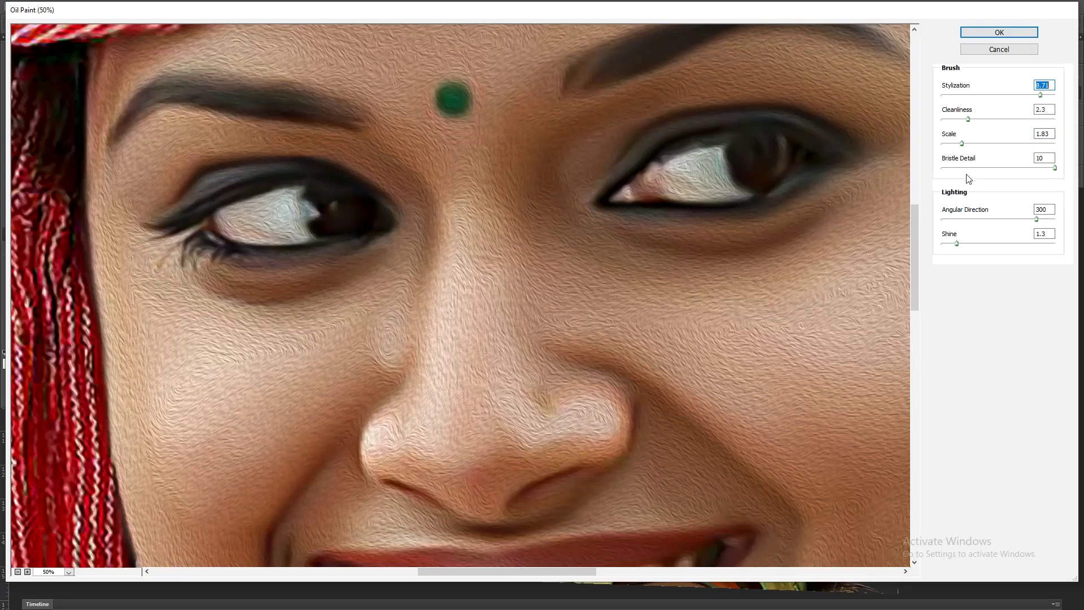
pyautogui.moveTo(955, 248); pyautogui.dragTo(964, 250)
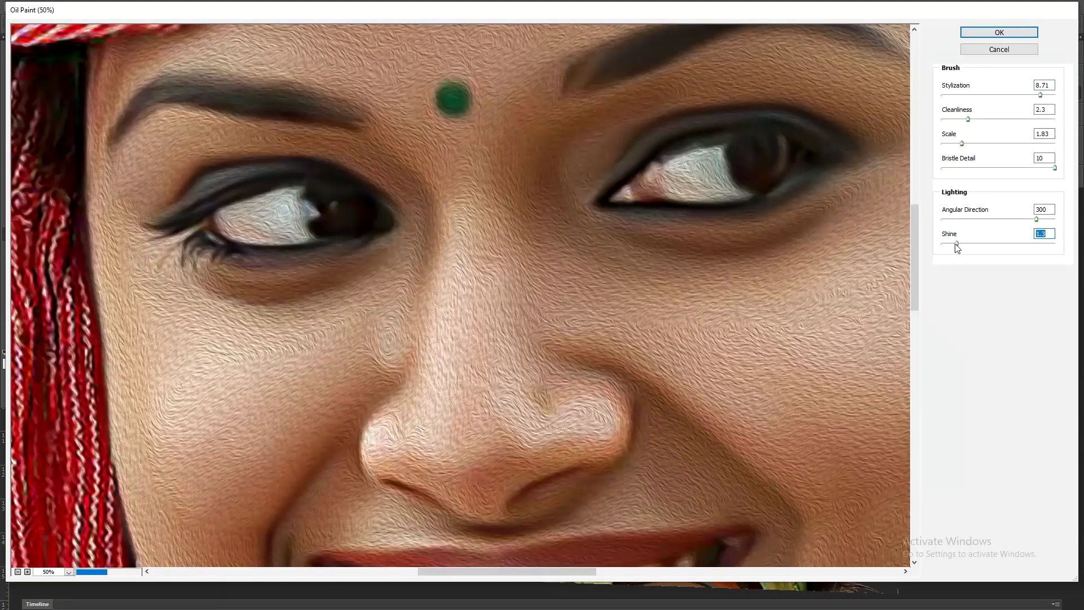
pyautogui.moveTo(966, 117)
pyautogui.mouseDown()
pyautogui.moveTo(949, 120)
pyautogui.moveTo(970, 123)
pyautogui.mouseUp()
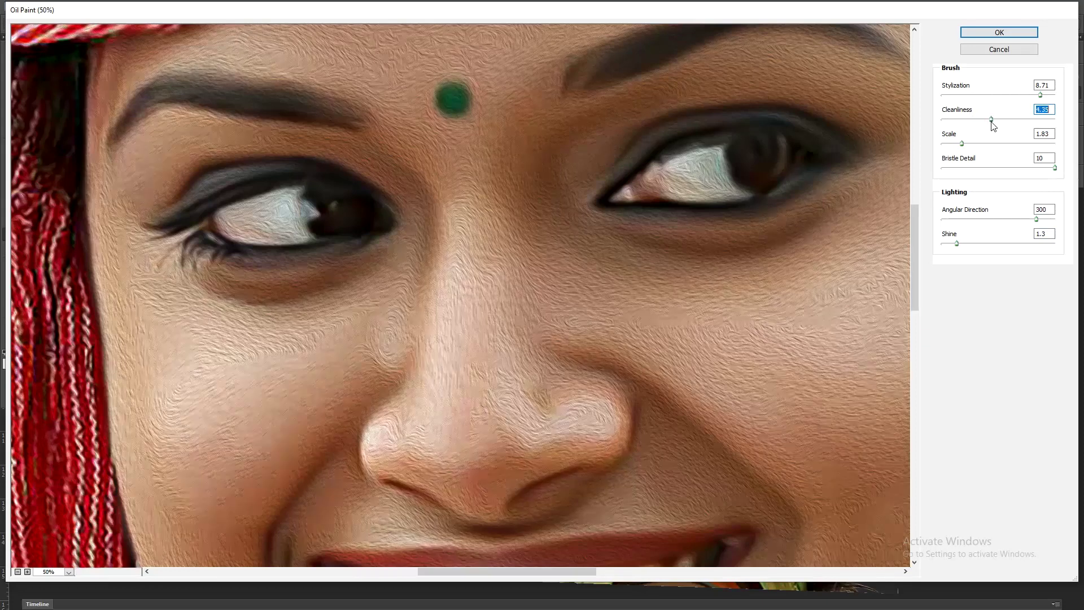
pyautogui.moveTo(993, 126); pyautogui.dragTo(974, 128)
pyautogui.scroll(-1, 987, 138)
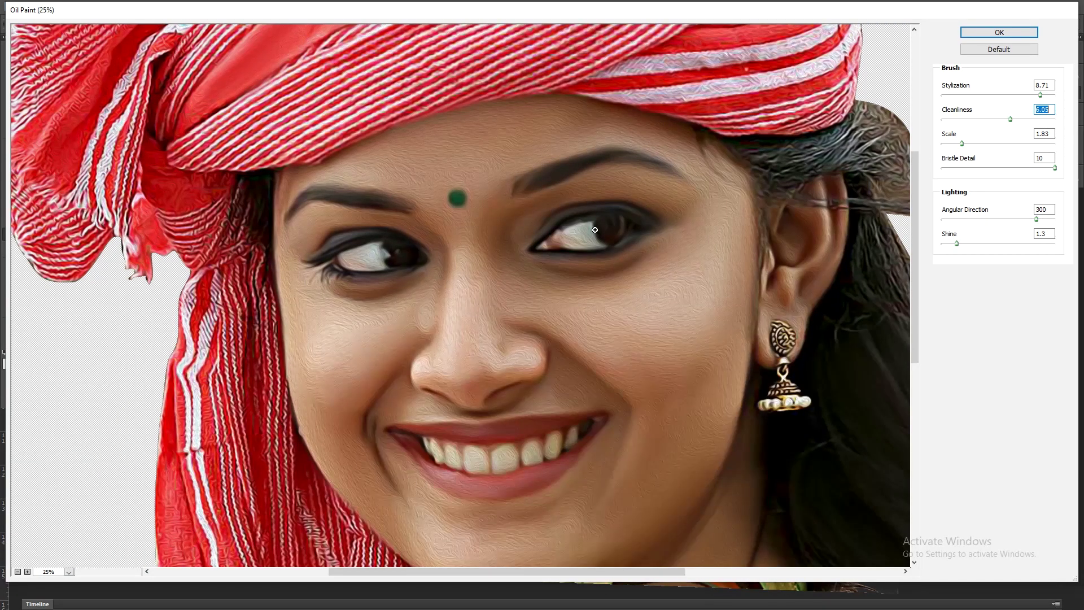
pyautogui.scroll(1, 627, 242)
pyautogui.scroll(2, 624, 238)
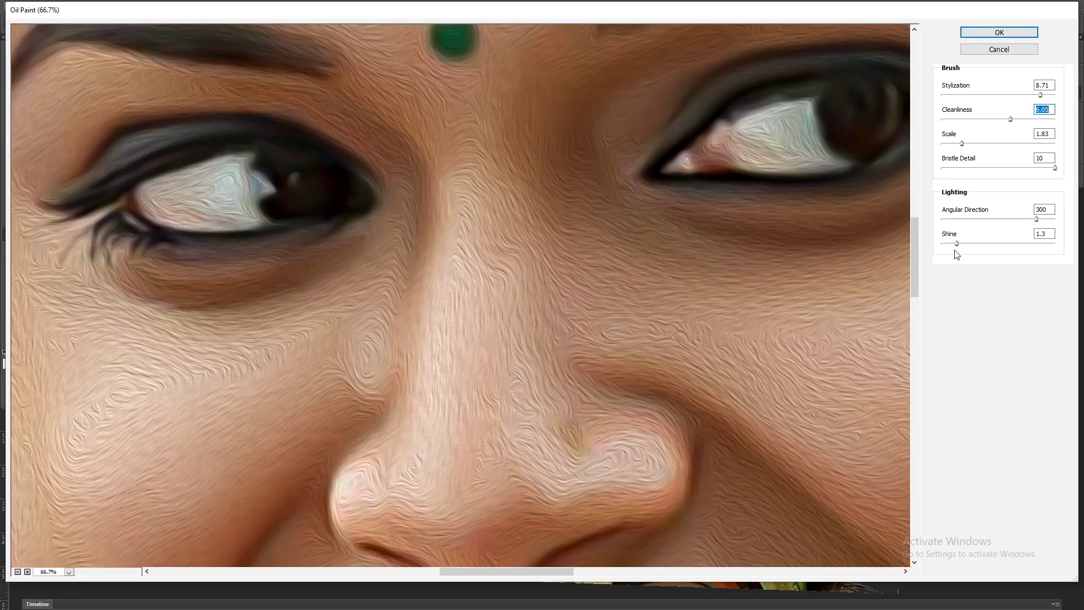
# Finalize Oil Paint at Stylization 9.26, Scale 0.1, Shine 2.25, Angular Direction 300, and apply it.
pyautogui.moveTo(983, 96); pyautogui.dragTo(960, 96)
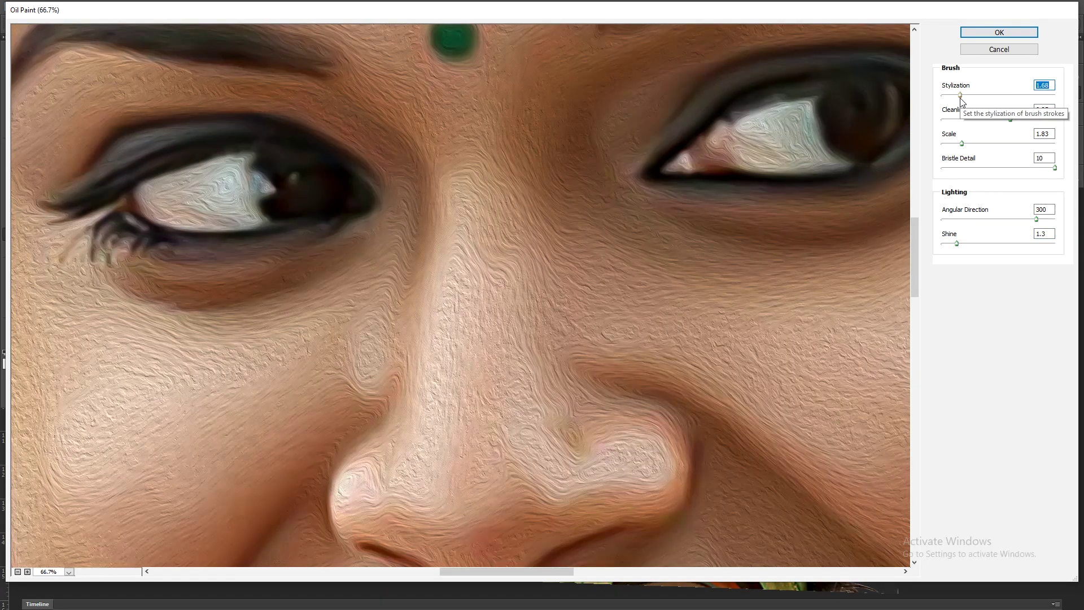
pyautogui.scroll(-1, 897, 121)
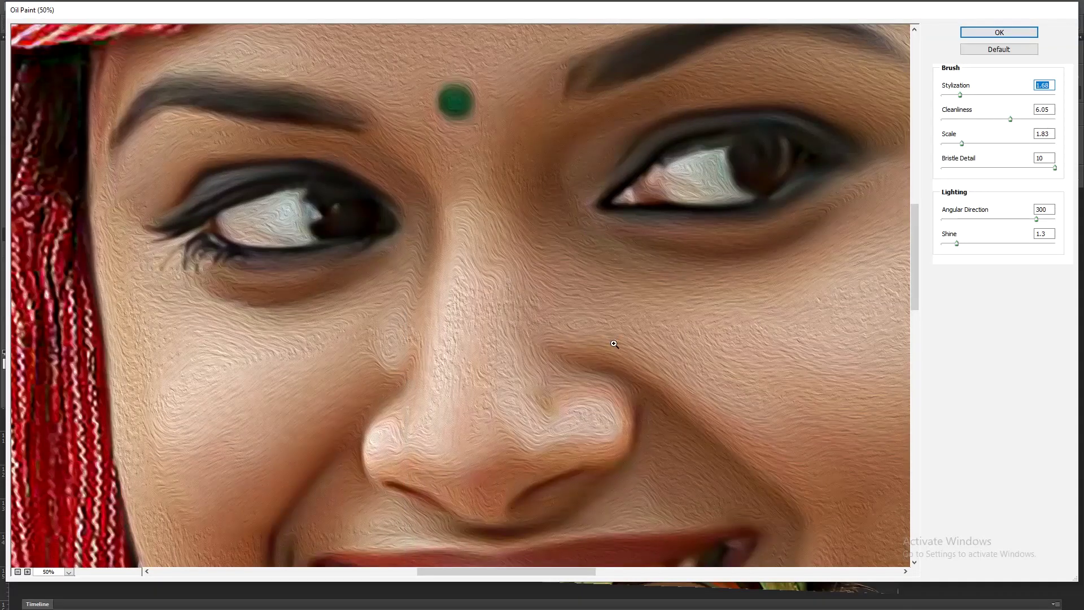
pyautogui.click(965, 242)
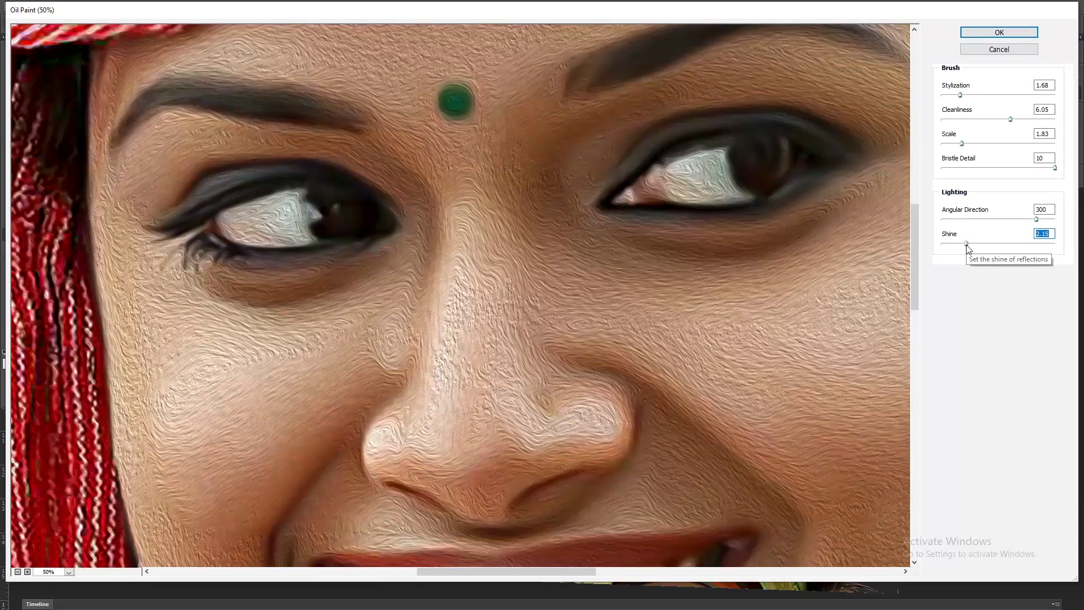
pyautogui.moveTo(966, 244); pyautogui.dragTo(963, 244)
pyautogui.moveTo(982, 94); pyautogui.dragTo(1019, 96)
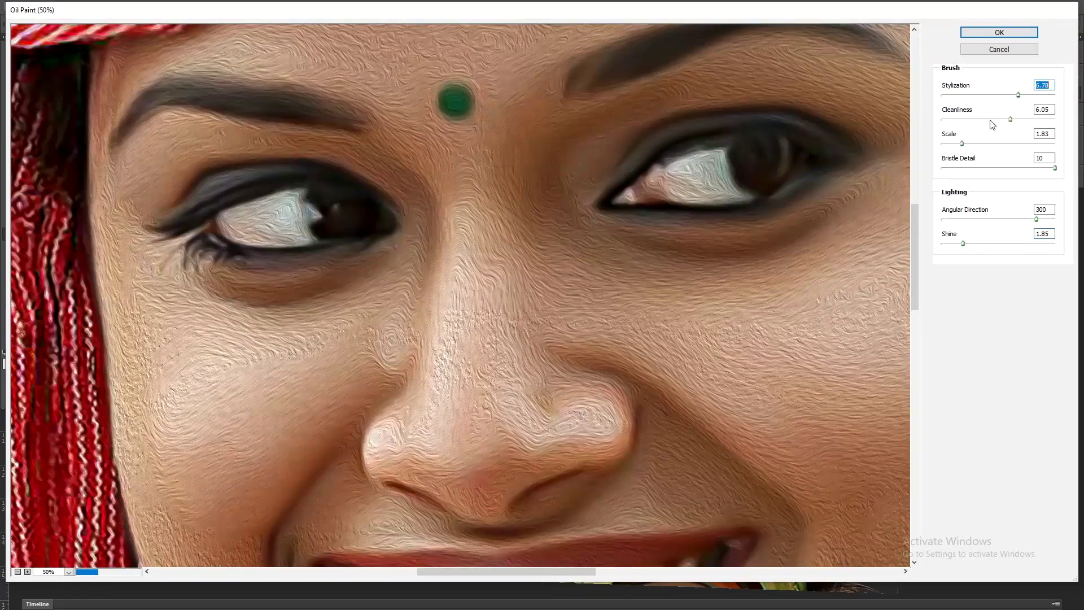
pyautogui.moveTo(962, 143); pyautogui.dragTo(942, 149)
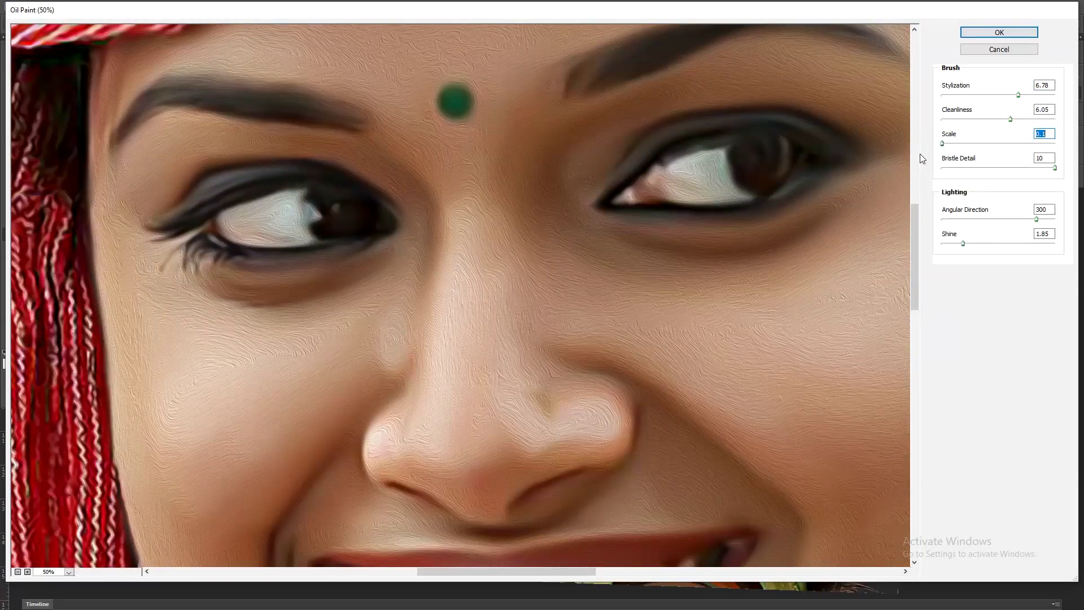
pyautogui.moveTo(963, 244); pyautogui.dragTo(968, 245)
pyautogui.moveTo(1036, 220); pyautogui.dragTo(910, 228)
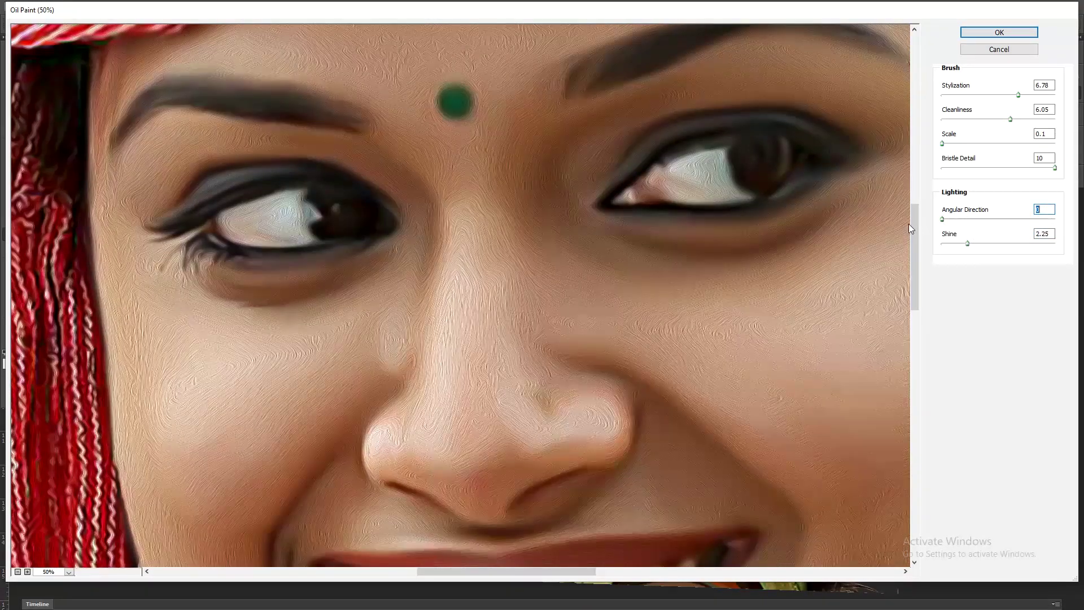
pyautogui.moveTo(909, 227)
pyautogui.mouseDown()
pyautogui.moveTo(1054, 219)
pyautogui.moveTo(1036, 219)
pyautogui.mouseUp()
pyautogui.click(1047, 96)
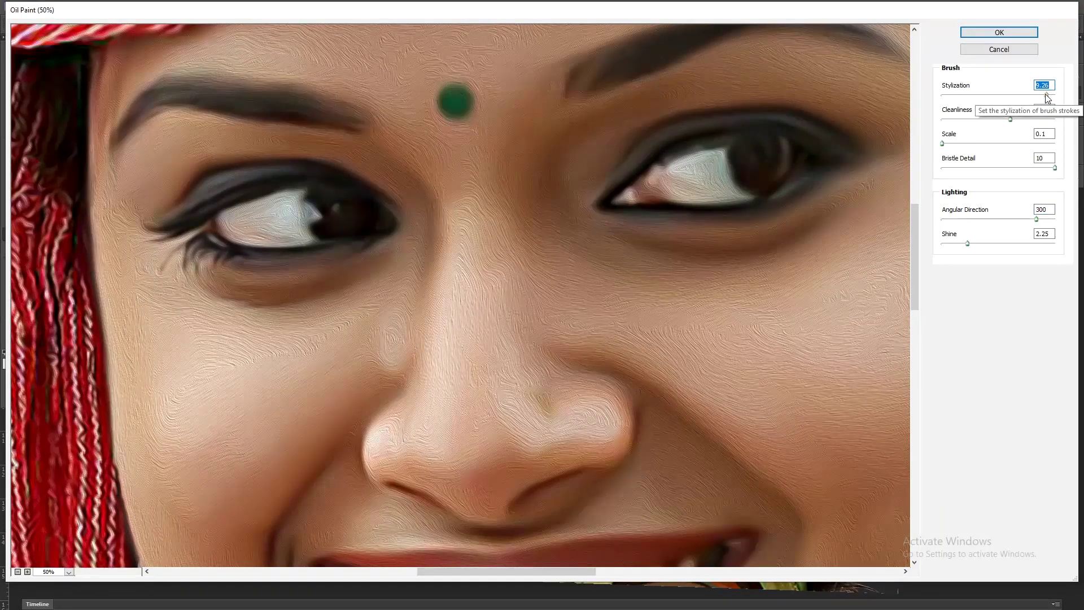
pyautogui.click(990, 33)
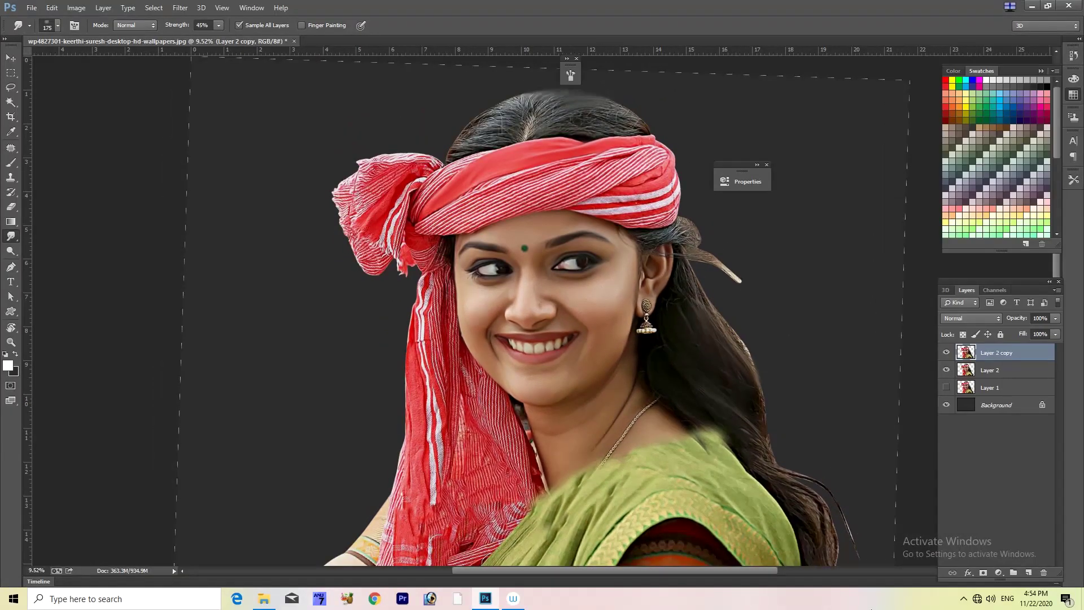
# Wait for the Oil Paint render, then click and right-click near the bottom of the Layers panel.
pyautogui.click(963, 598)
pyautogui.rightClick(986, 552)
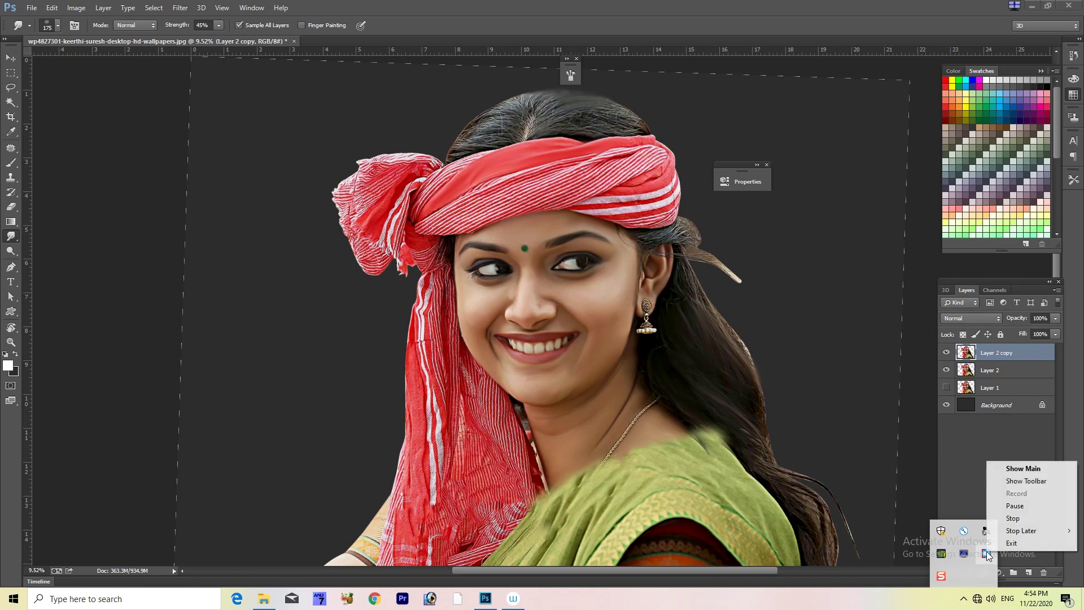